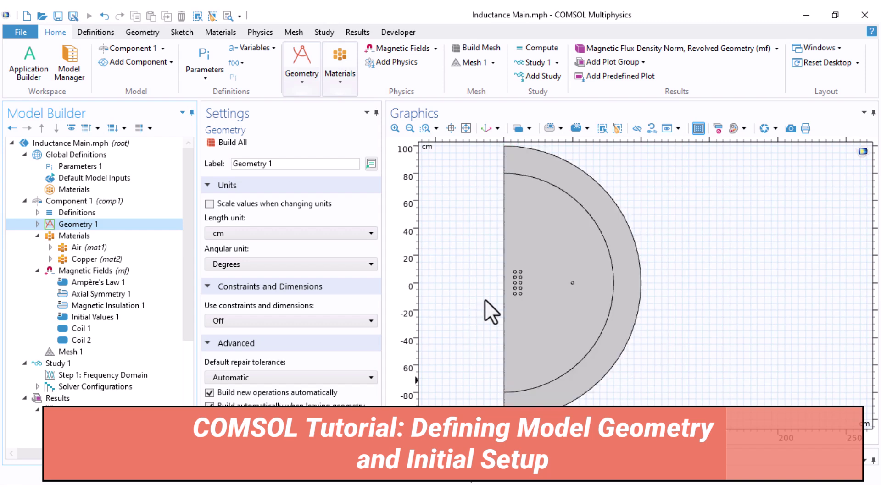
scroll(484, 299, "up", 3)
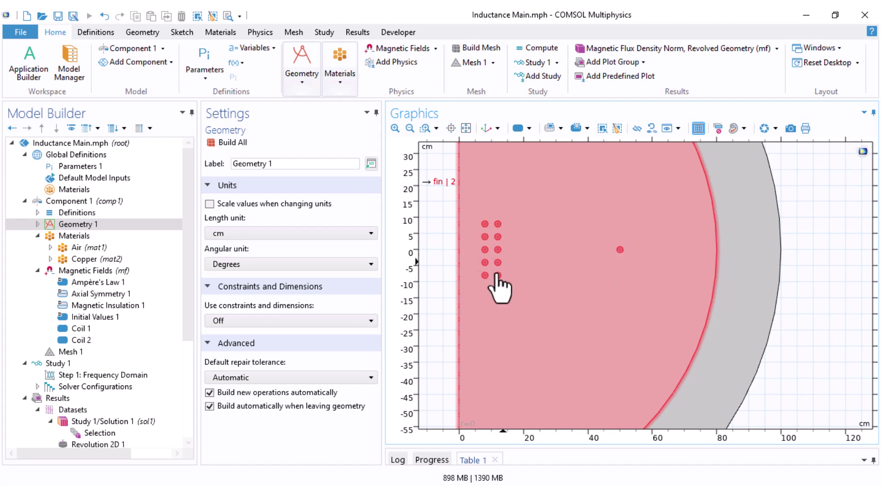
scroll(497, 280, "down", 2)
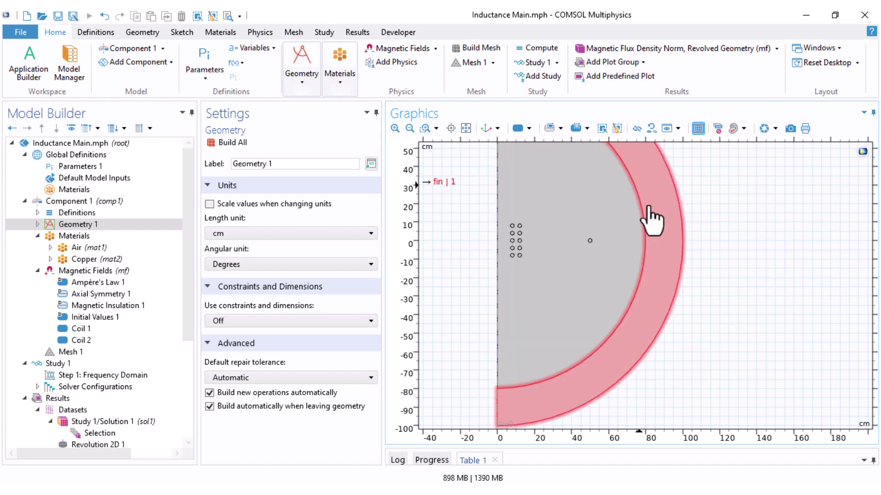
middle_click_drag(650, 220, 708, 266)
right_click_drag(708, 265, 668, 260)
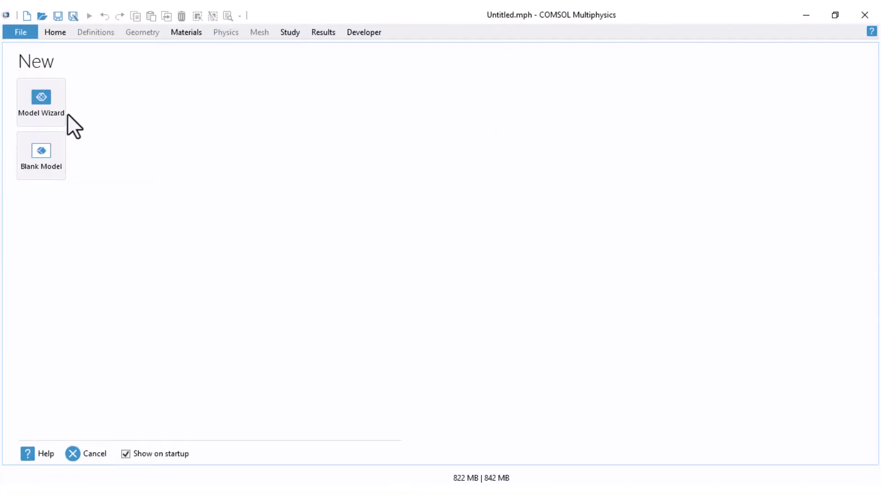
Create a 2D axisymmetric model with the Magnetic Fields (mf) physics interface and a Frequency Domain study.
left_click(49, 107)
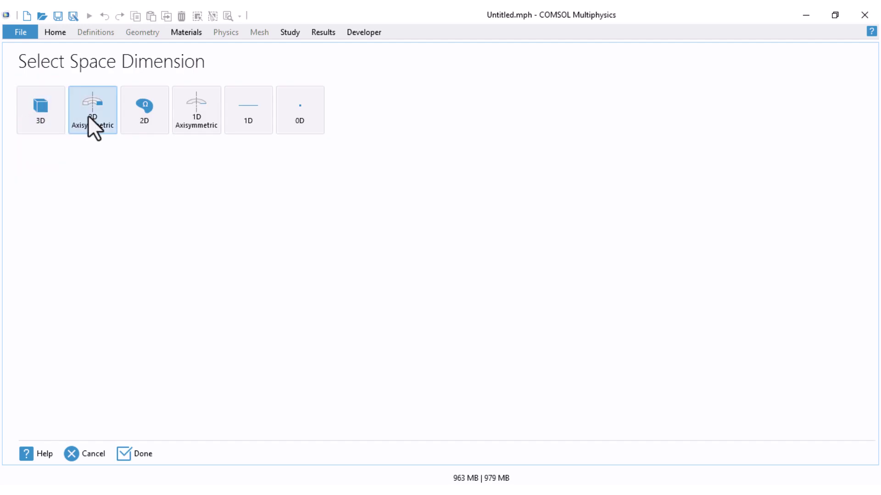
left_click(88, 115)
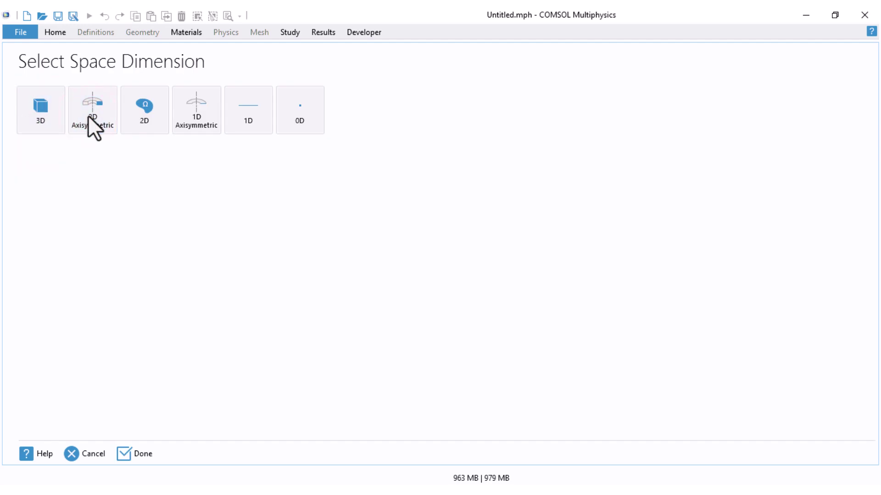
left_click(25, 178)
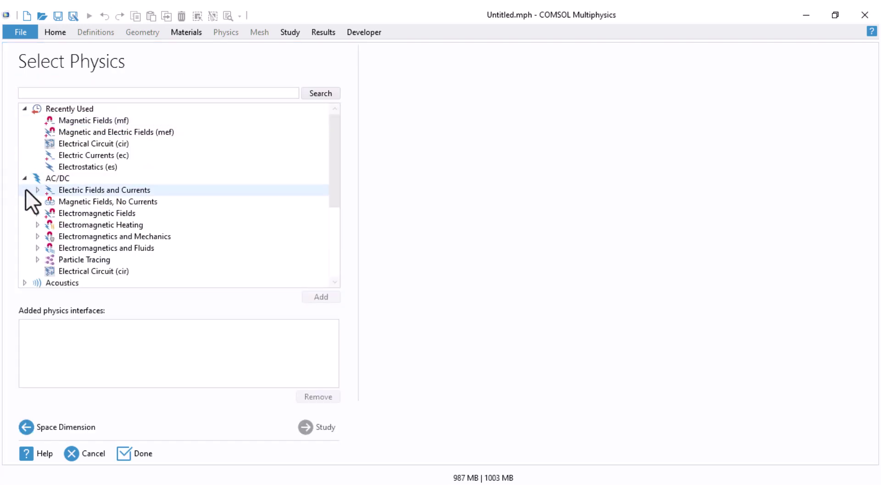
left_click(37, 212)
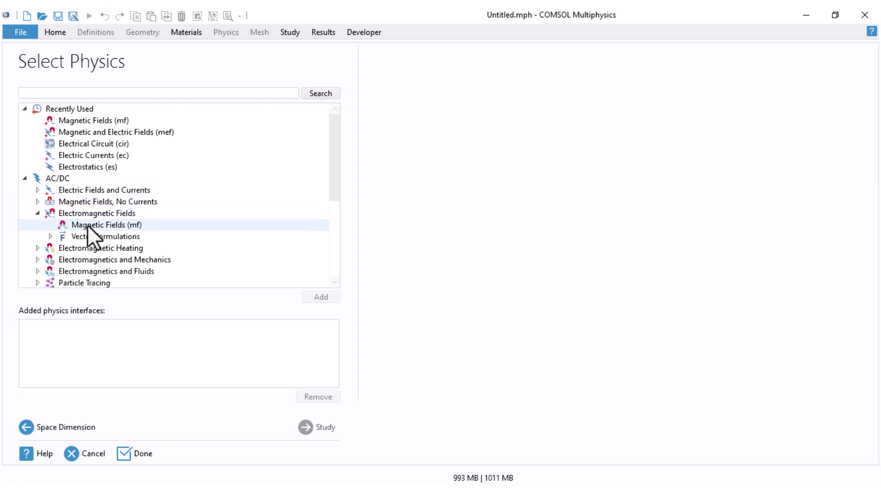
left_click(88, 225)
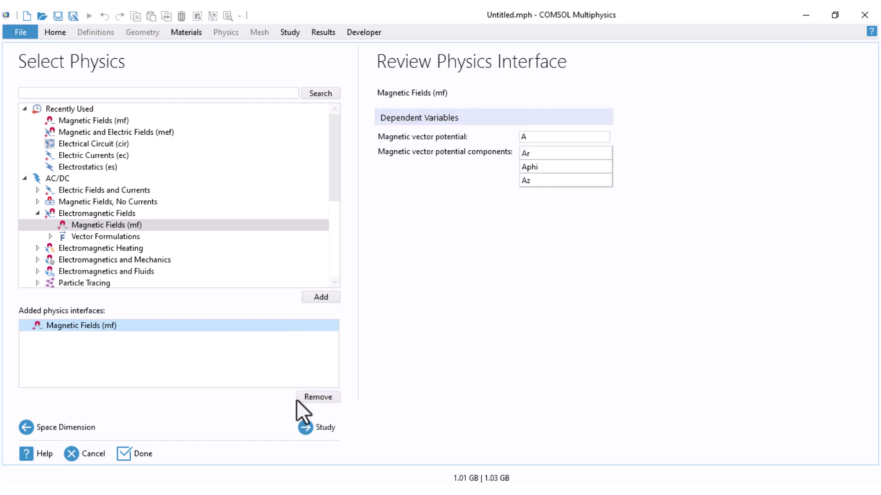
left_click(305, 427)
left_click(81, 110)
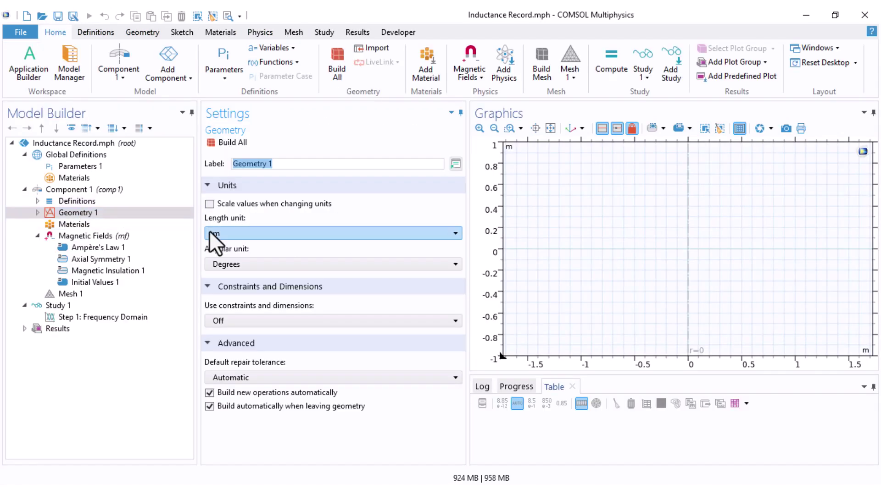
Set the geometry's length unit to cm and enlarge the graphics area.
left_click(235, 236)
left_click(230, 268)
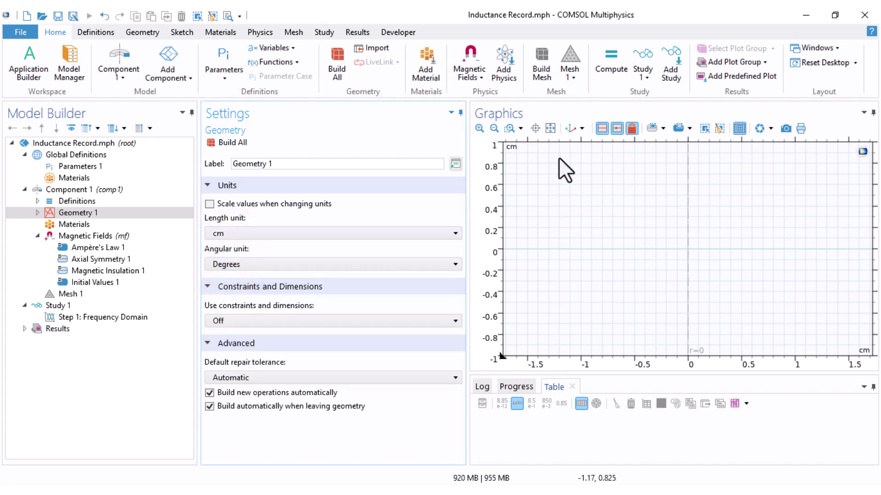
left_click(492, 129)
left_click(493, 128)
left_click(493, 129)
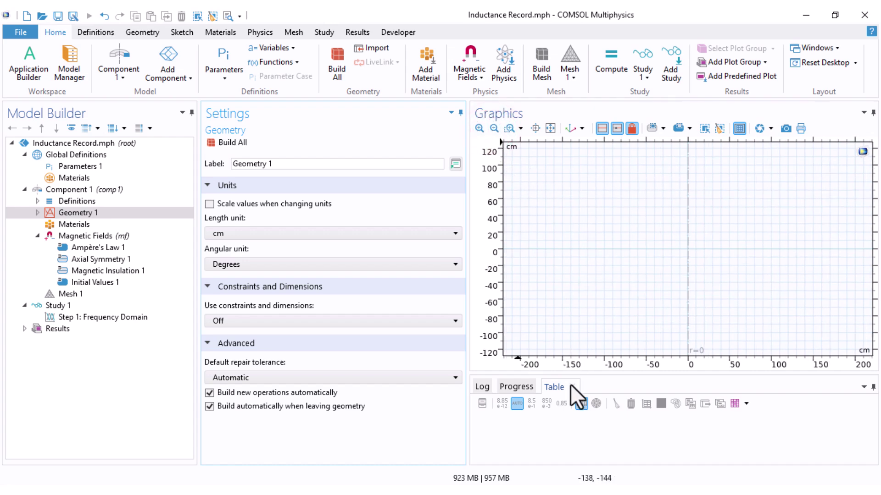
left_click_drag(576, 374, 576, 456)
left_click_drag(467, 324, 399, 325)
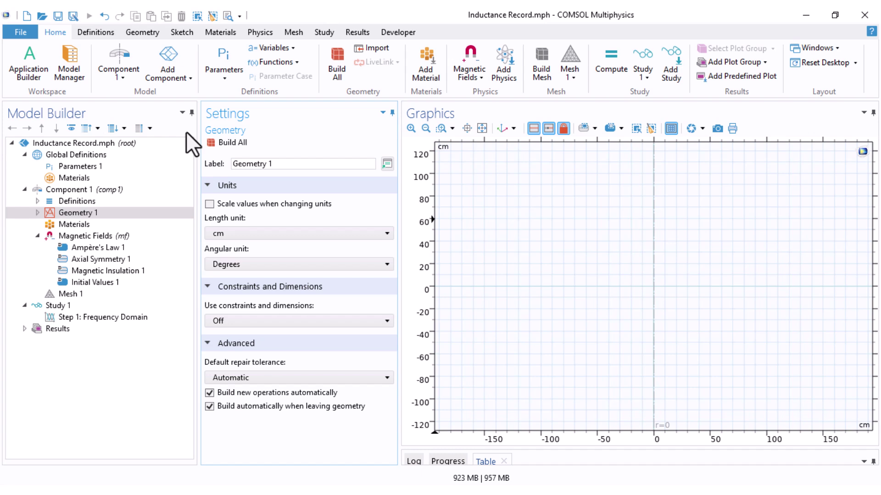
Sketch a clockwise semicircular arc centred at (0, 0), starting at (0, 100) and ending at (0, -100) cm.
left_click(180, 35)
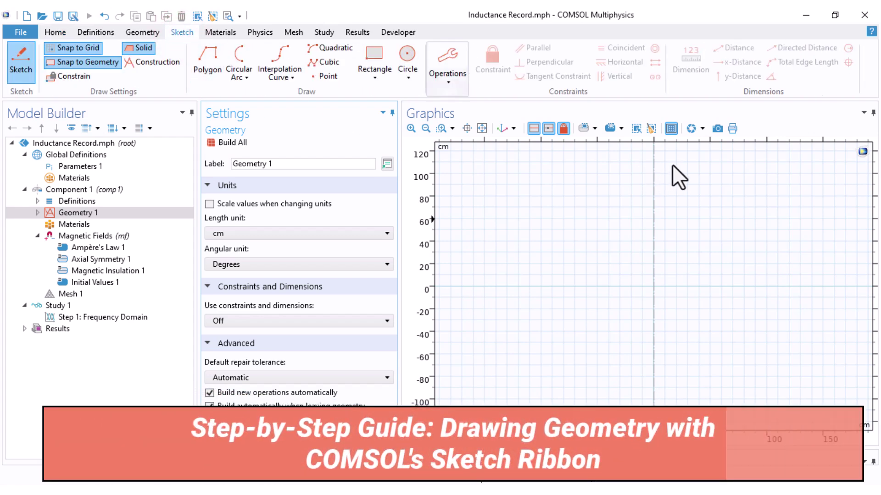
left_click(238, 78)
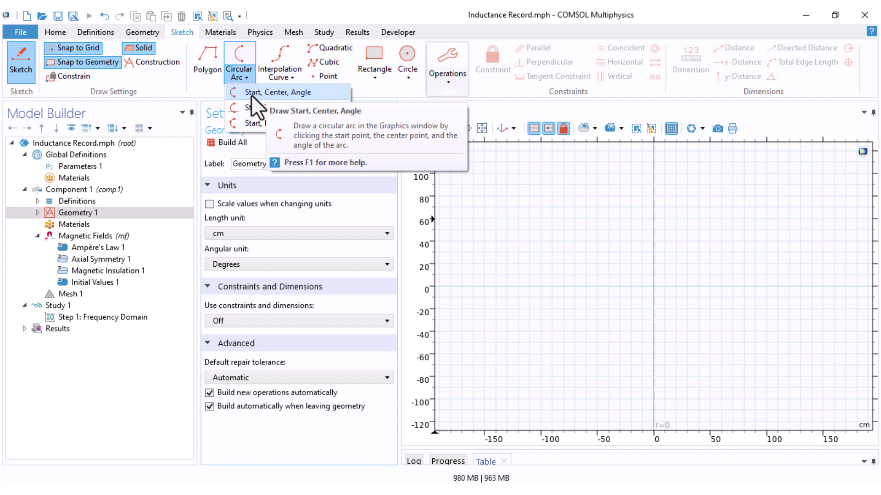
left_click(251, 93)
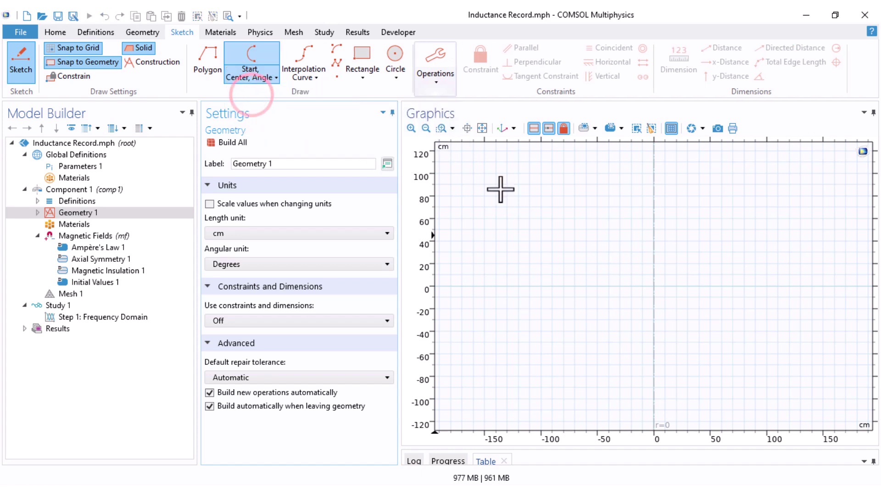
left_click(653, 174)
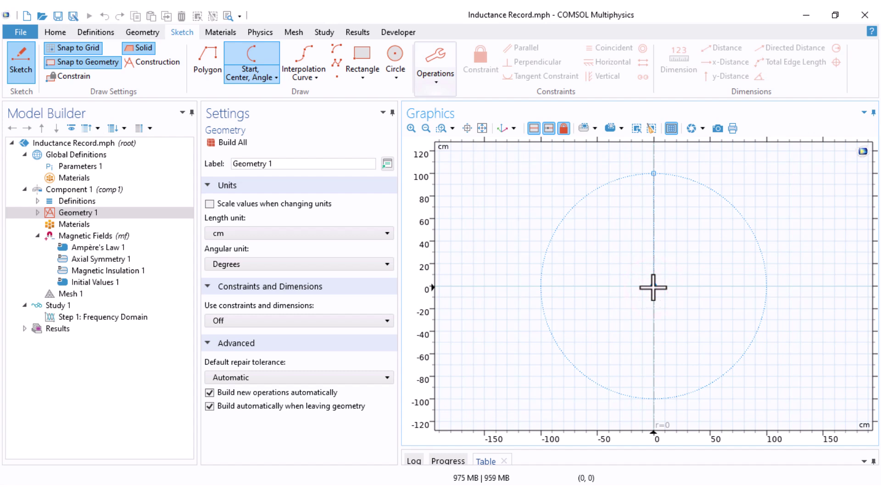
left_click(653, 287)
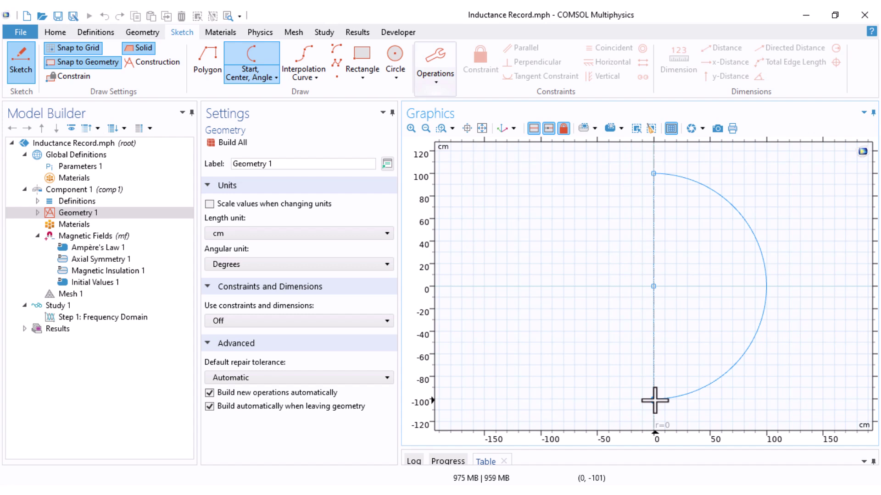
left_click(654, 399)
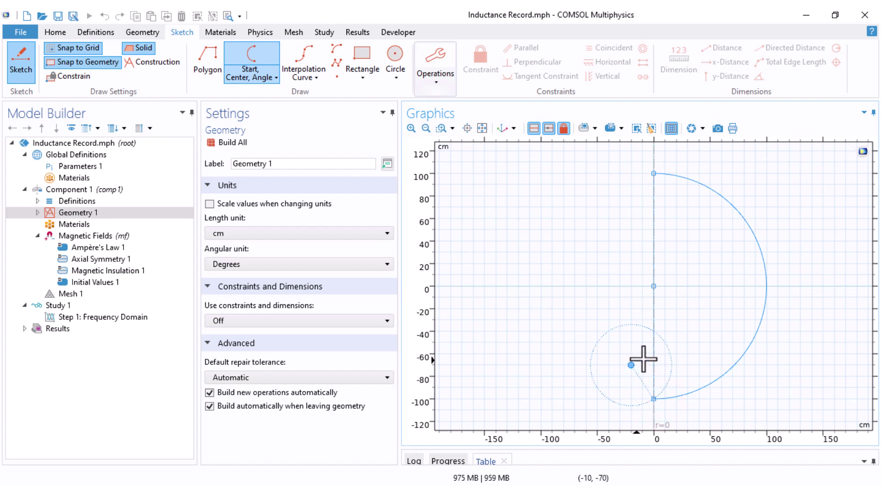
right_click(609, 354)
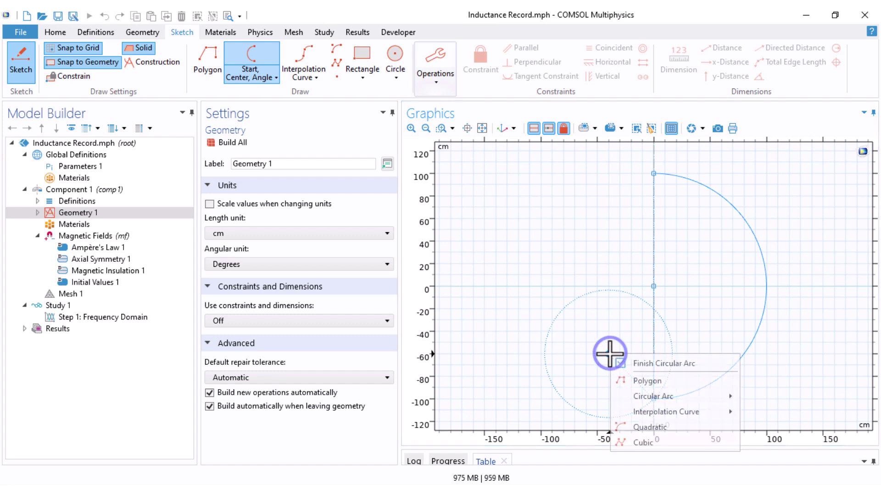
left_click(638, 363)
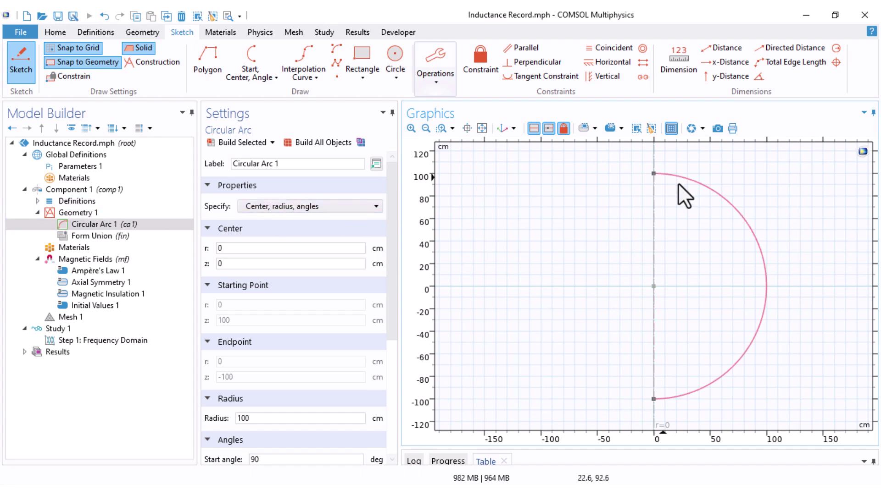
Duplicate the semicircular arc, set the copy's radius to 80 cm, and build it.
left_click(109, 224)
right_click(109, 227)
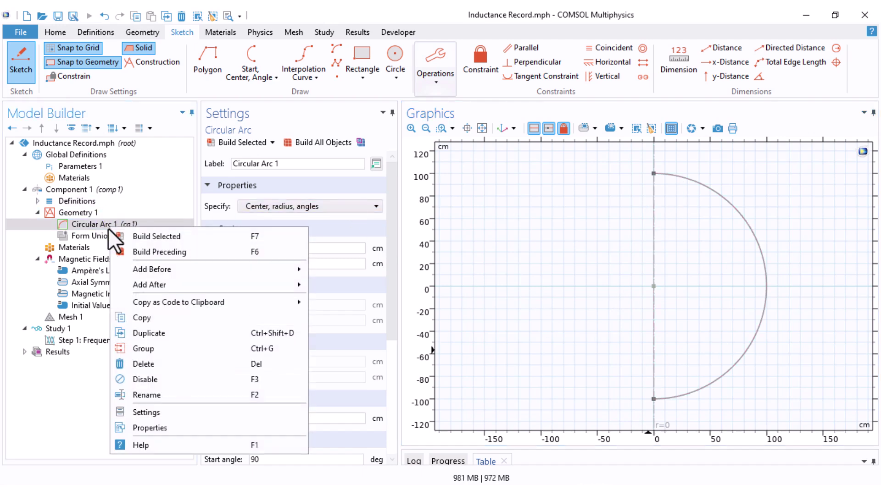
left_click(136, 331)
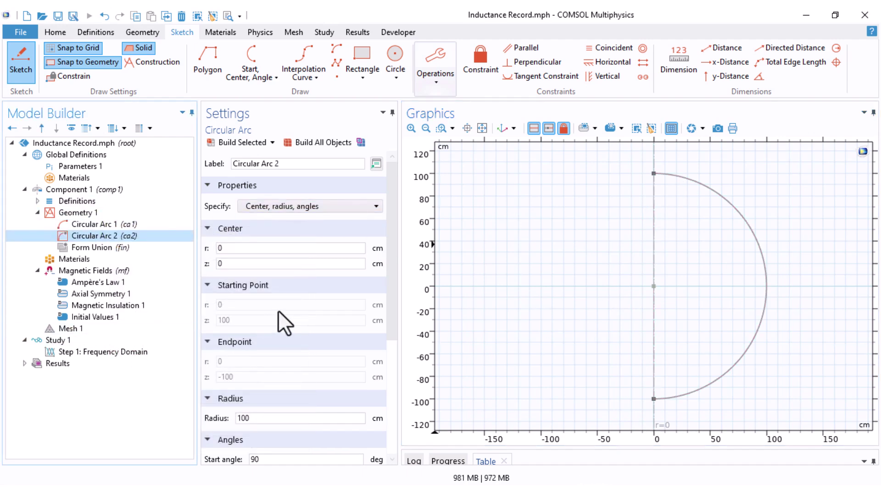
scroll(276, 311, "down", 3)
double_click(246, 326)
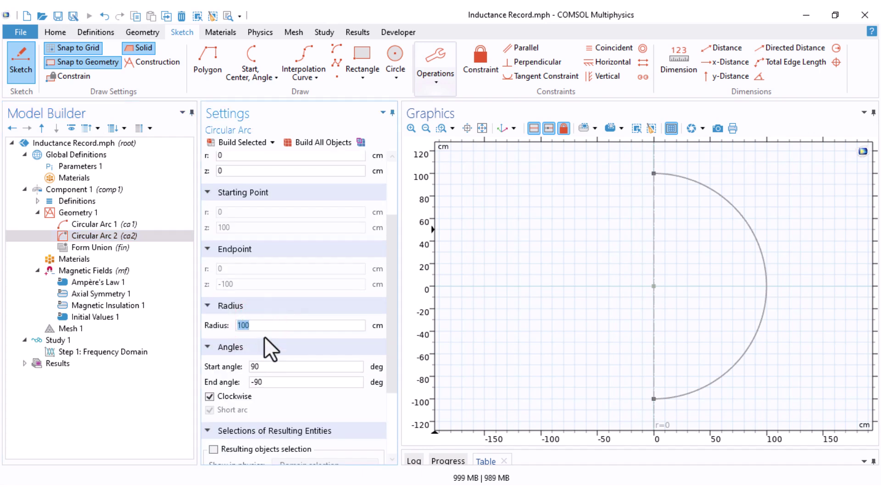
type("80")
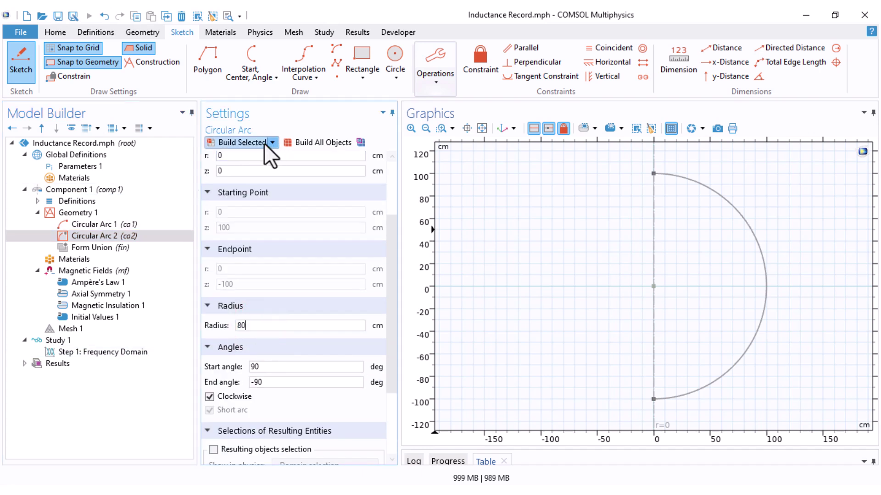
left_click(250, 143)
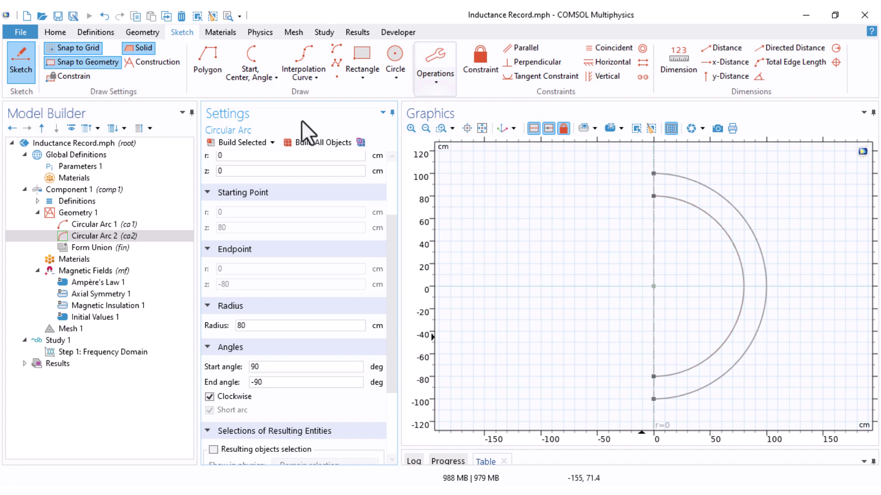
Draw an open polygon line along the symmetry axis between the outer arc's endpoints, from z = 100 to z = -100 cm.
left_click(209, 77)
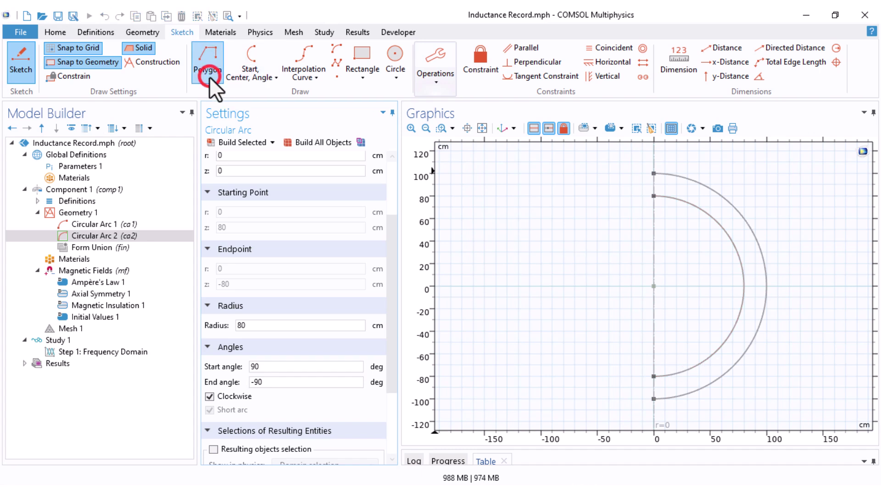
left_click(654, 173)
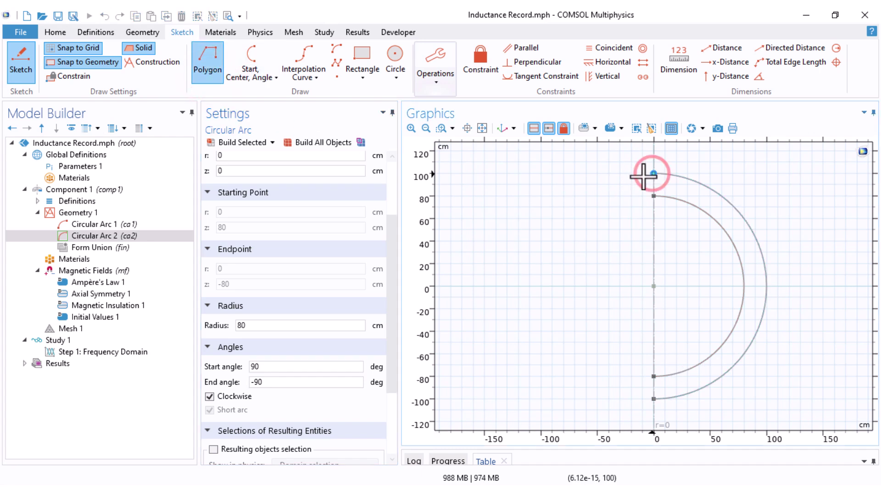
left_click(653, 399)
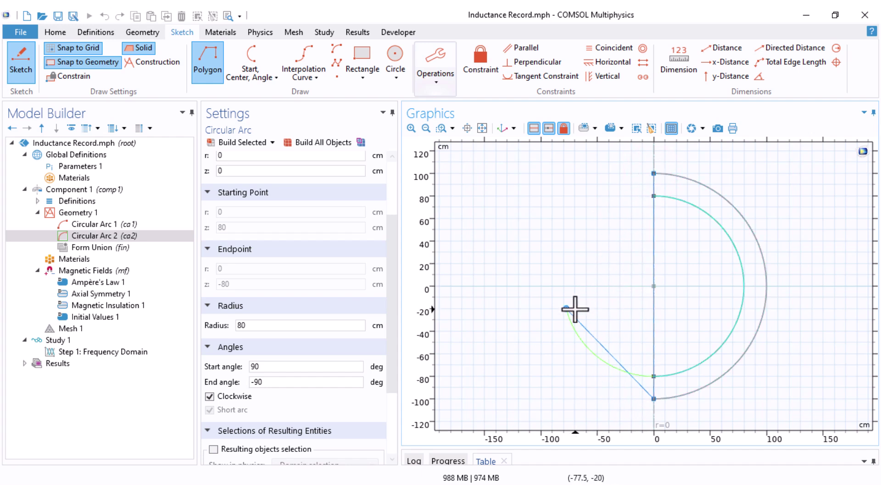
right_click(575, 309)
left_click(602, 318)
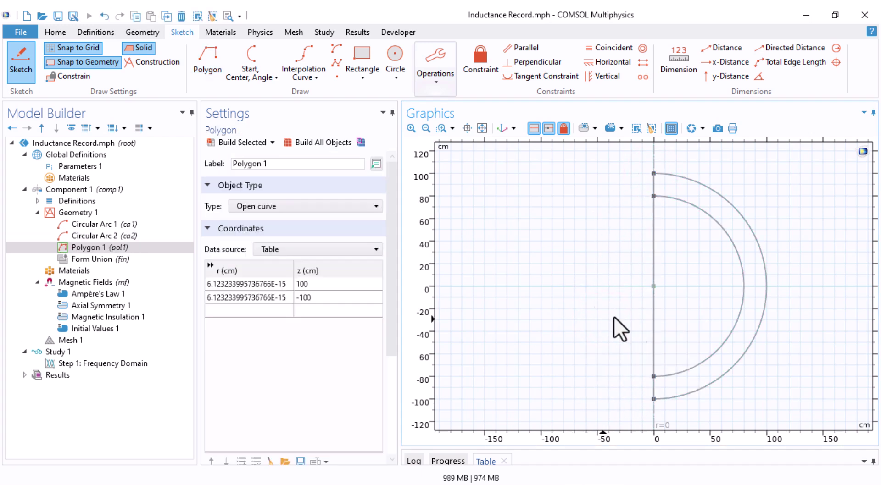
Build the complete geometry with Form Union and check it in domain and boundary selection modes.
left_click(133, 258)
left_click(301, 143)
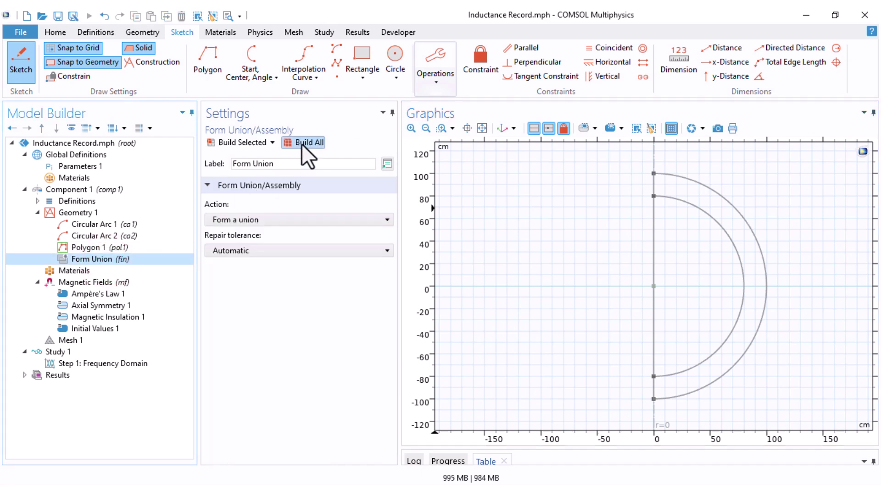
right_click_drag(573, 285, 491, 277)
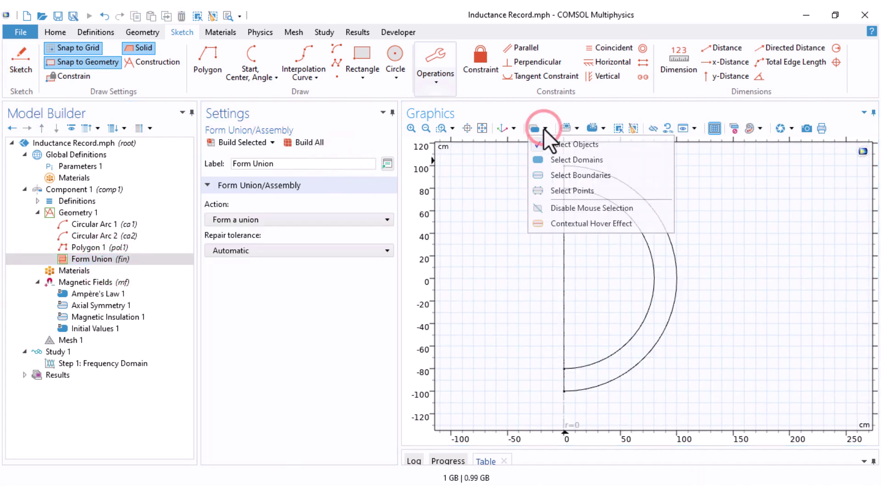
left_click(540, 162)
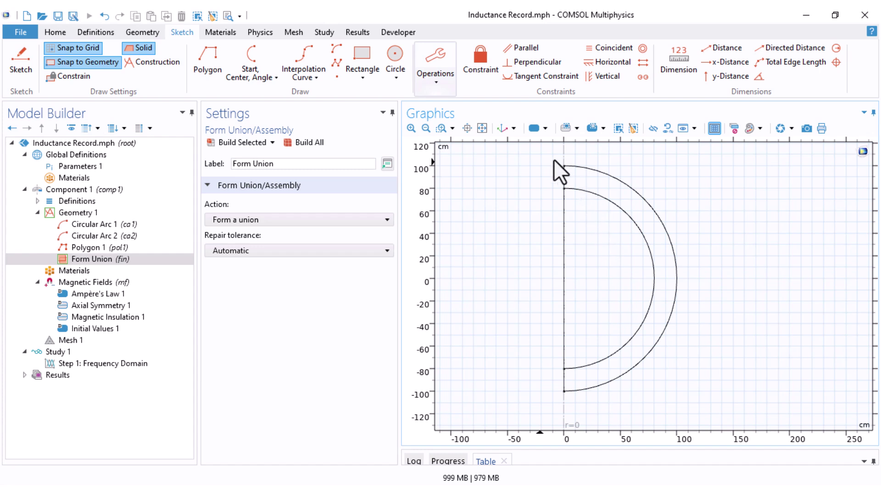
left_click(545, 129)
left_click(546, 172)
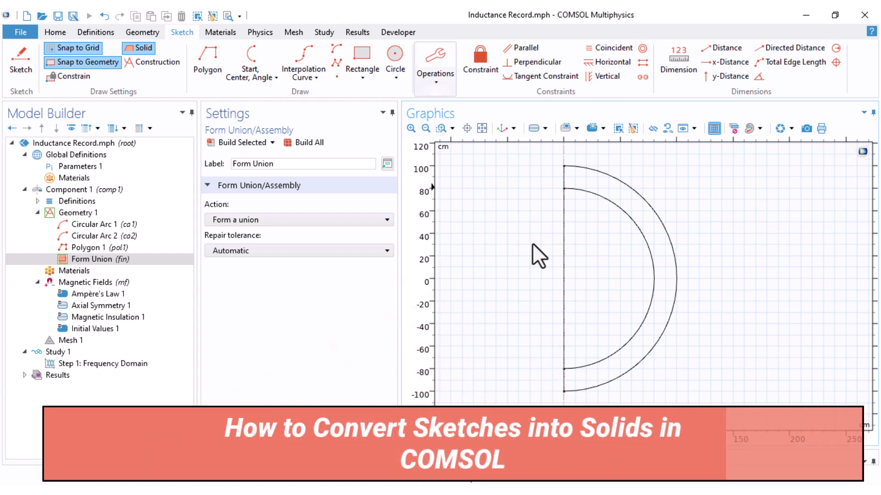
Convert both semicircular arcs and the axis polygon into a solid with Convert to Solid, and build all objects.
left_click(145, 33)
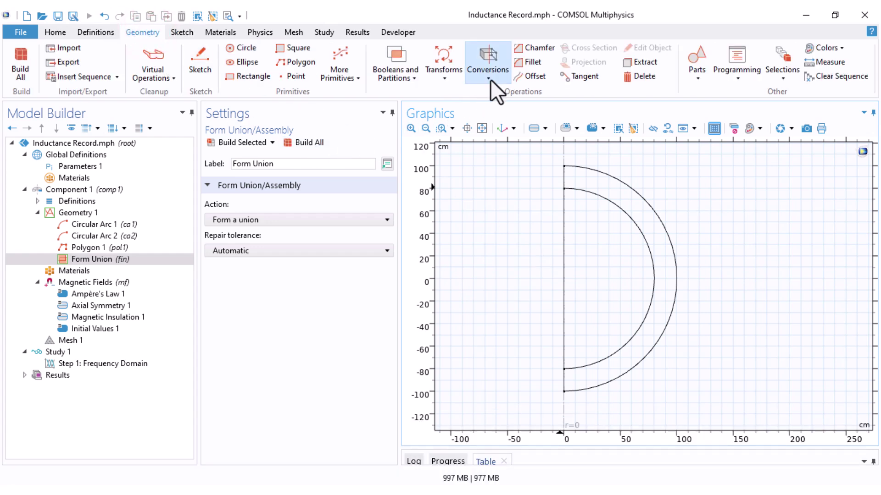
left_click(489, 77)
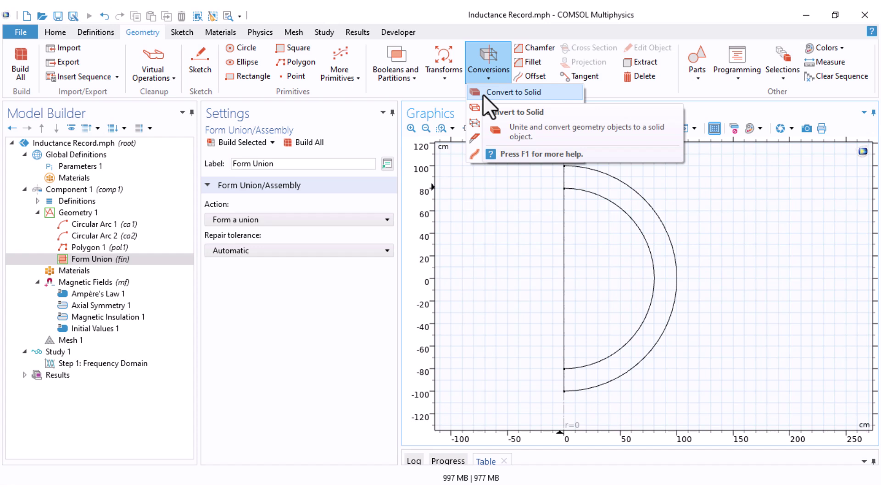
left_click(482, 94)
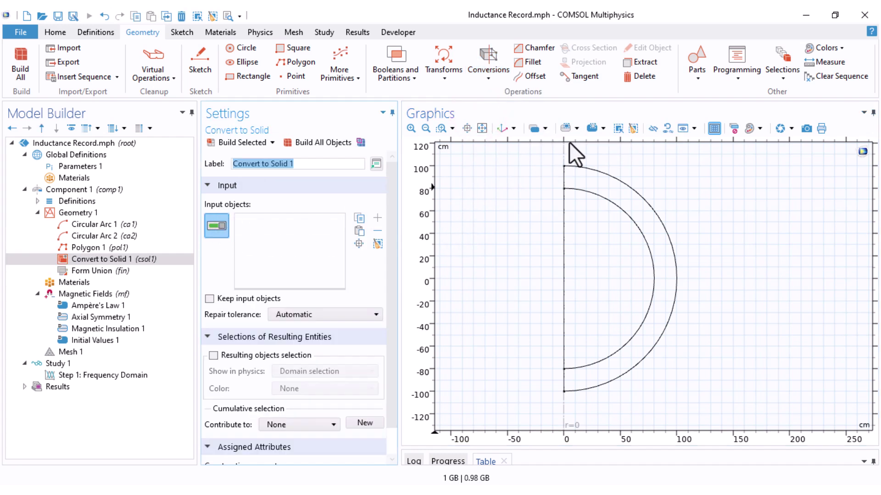
left_click(565, 129)
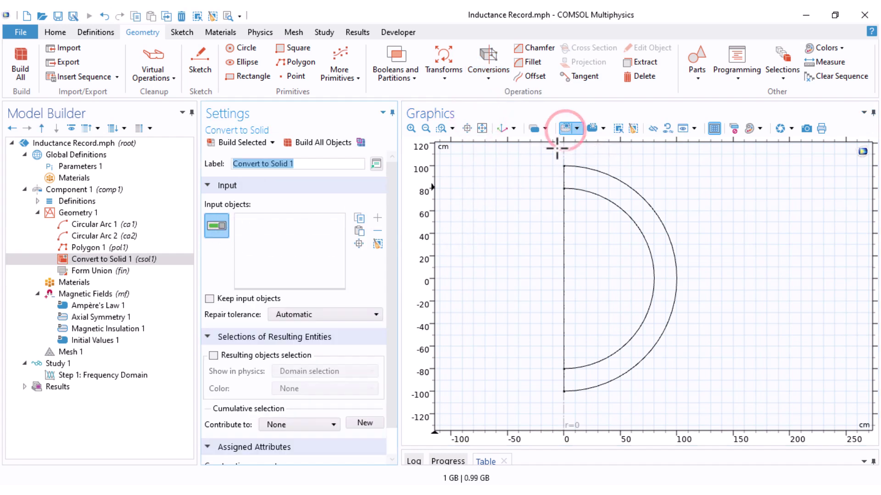
left_click_drag(529, 192, 511, 244)
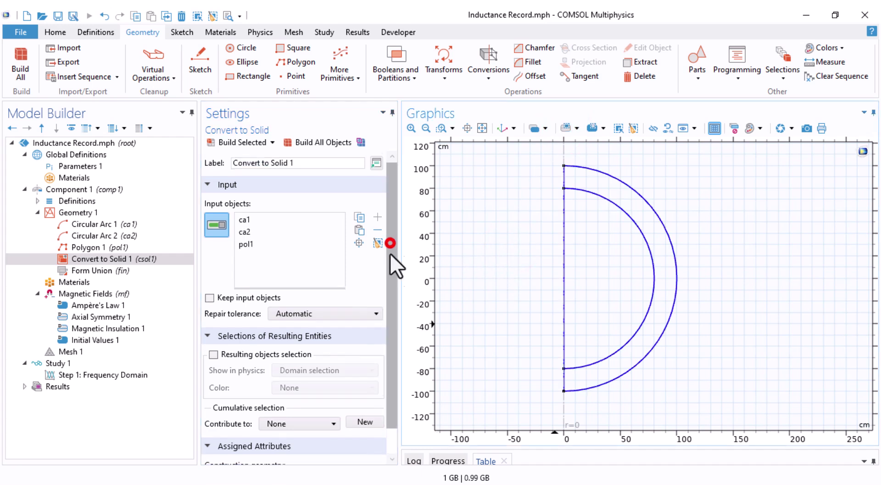
scroll(321, 264, "down", 1)
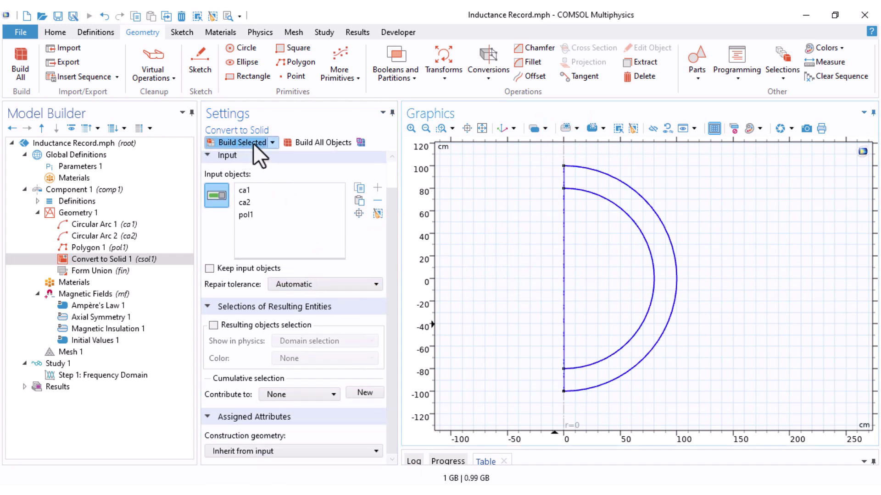
left_click(313, 144)
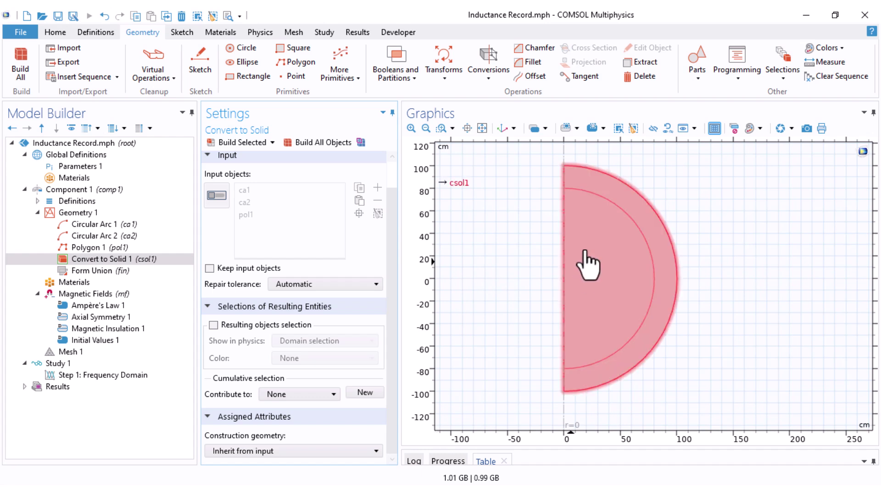
left_click(544, 129)
left_click(547, 160)
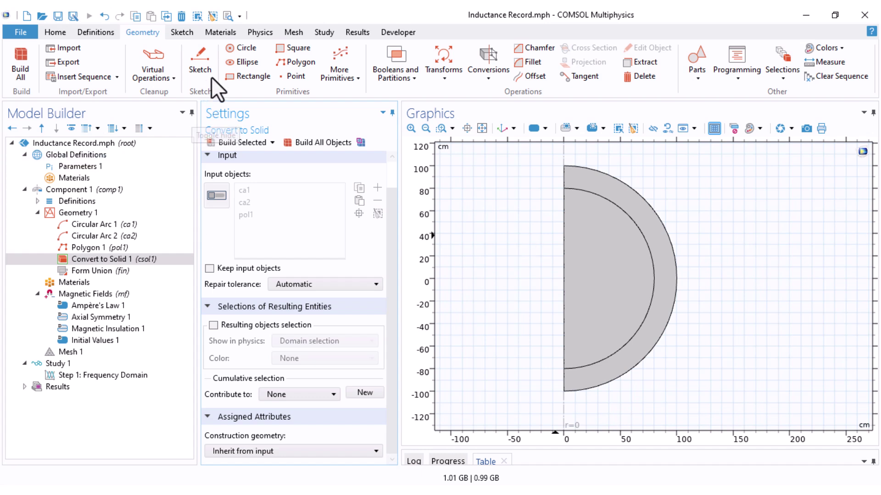
Add a solid circle of radius 1 cm centred at r = 50, z = 0 cm and build it.
left_click(234, 48)
left_click_drag(394, 209, 390, 236)
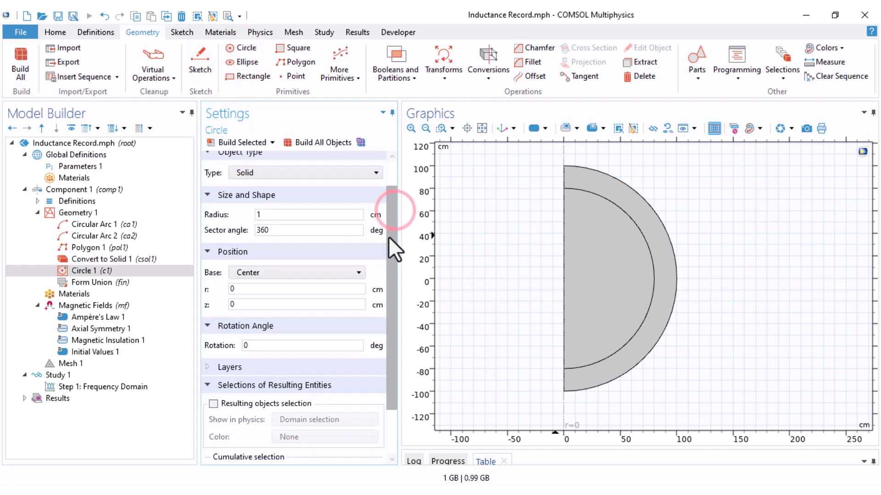
double_click(232, 286)
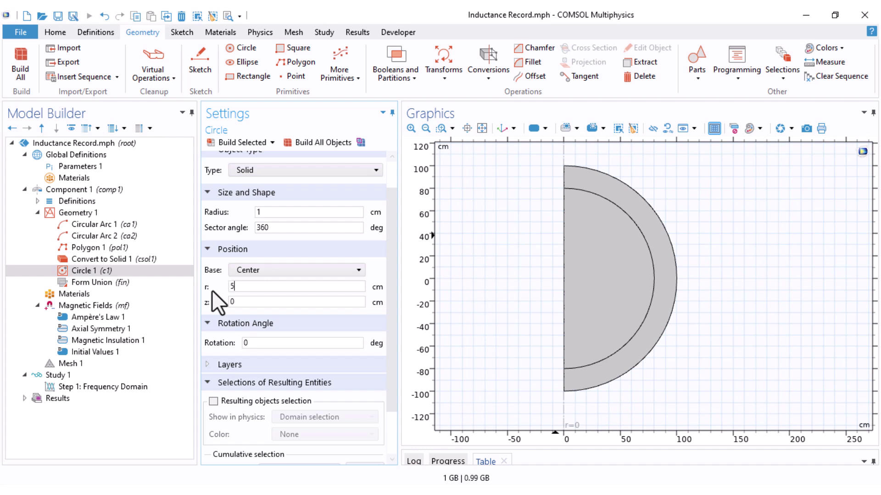
left_click(269, 212)
key("F7")
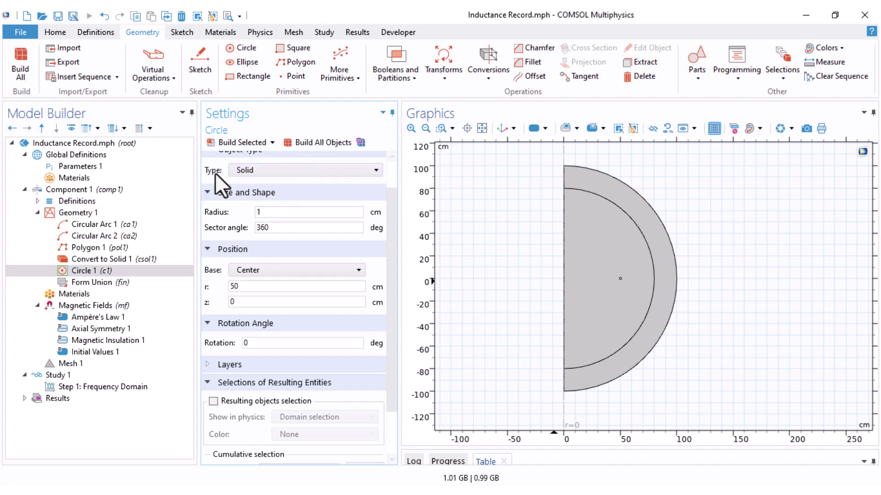
Add a second solid circle of radius 1 cm centred at r = 8, z = 8 cm and build it.
left_click(244, 47)
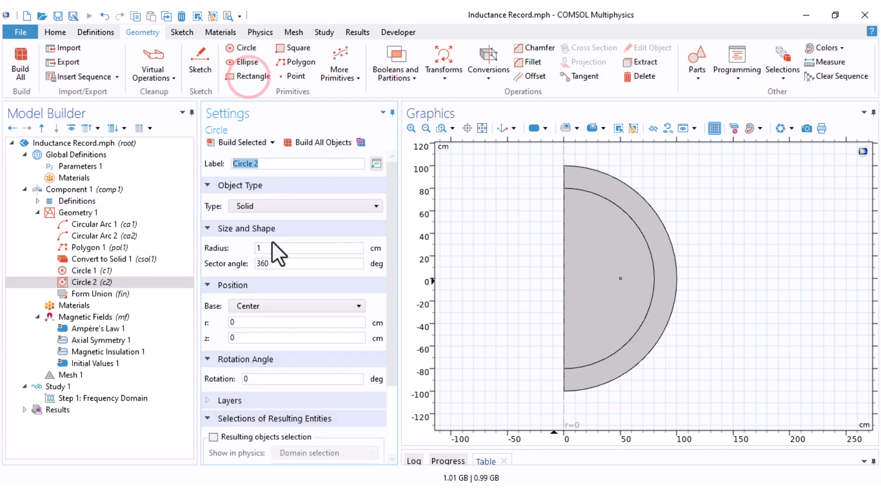
left_click(245, 323)
double_click(230, 326)
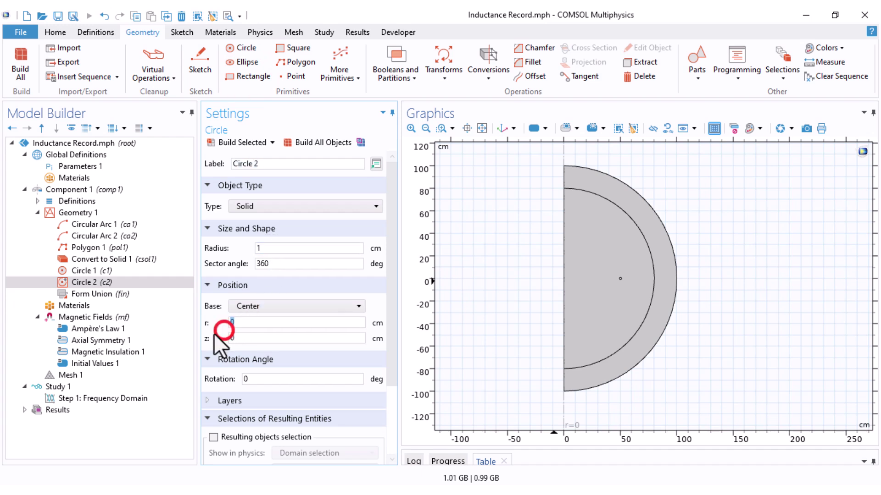
type("8")
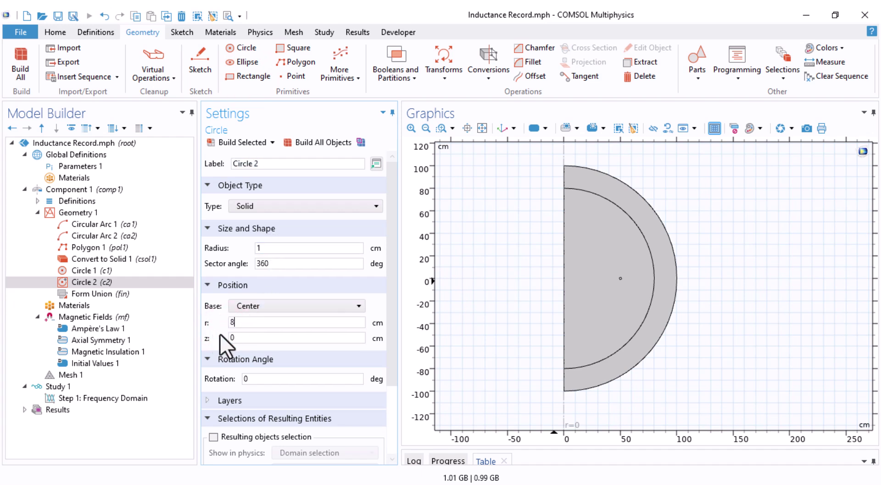
key("Tab")
left_click(225, 141)
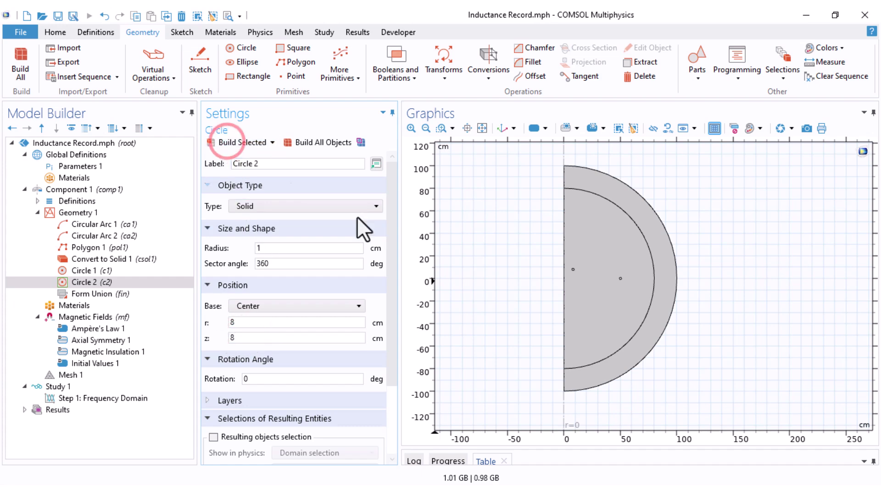
Add an Array transform with the circle at (8, 8) cm as its input object.
scroll(531, 223, "up", 3)
left_click_drag(531, 222, 461, 294)
scroll(482, 209, "up", 2)
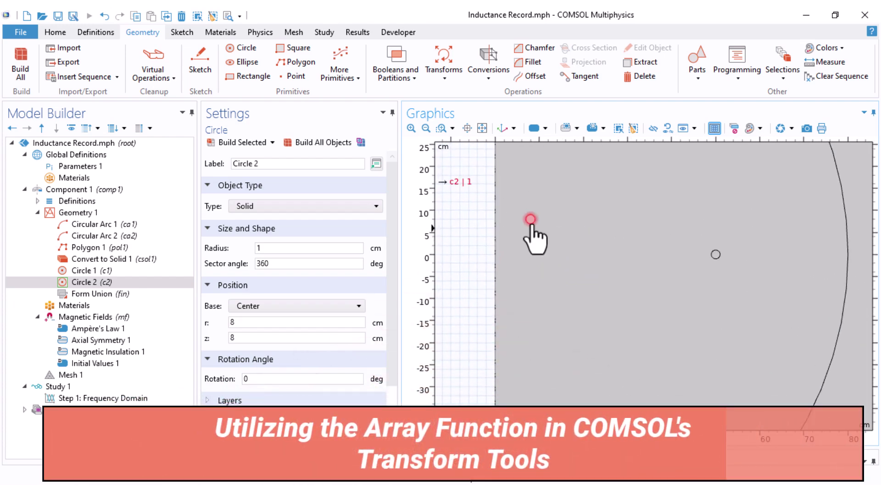
left_click(443, 74)
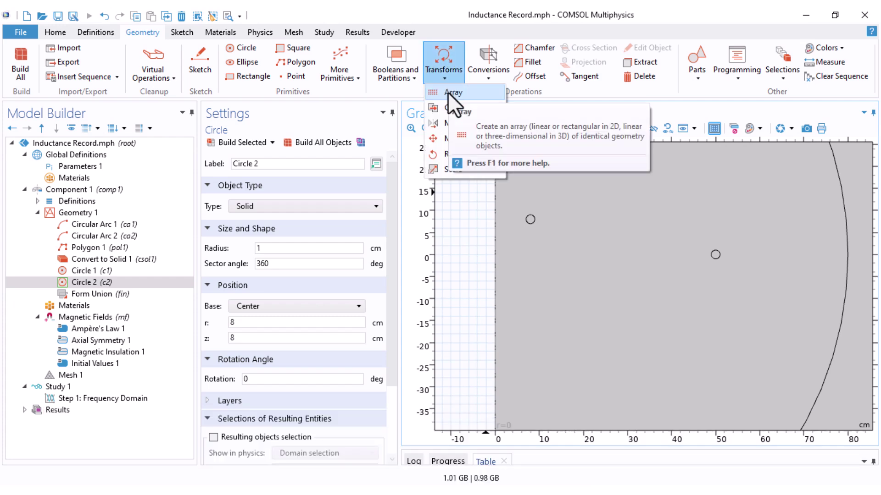
left_click(448, 92)
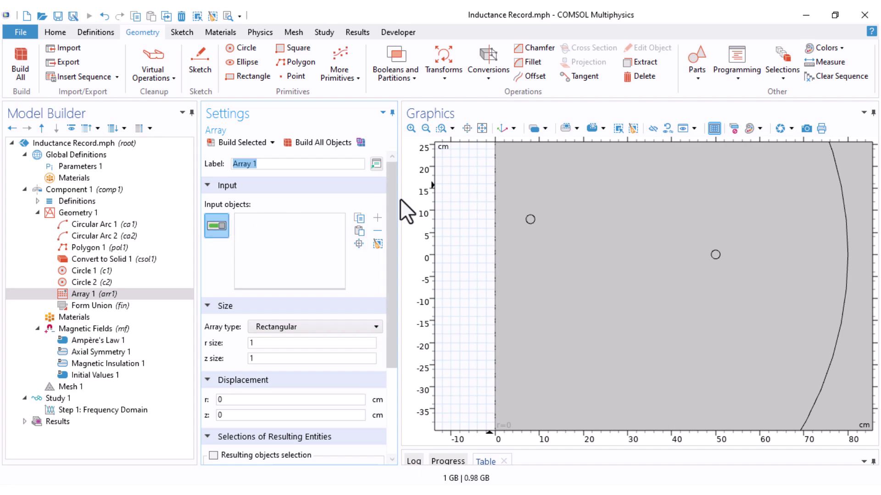
left_click(565, 128)
left_click(530, 219)
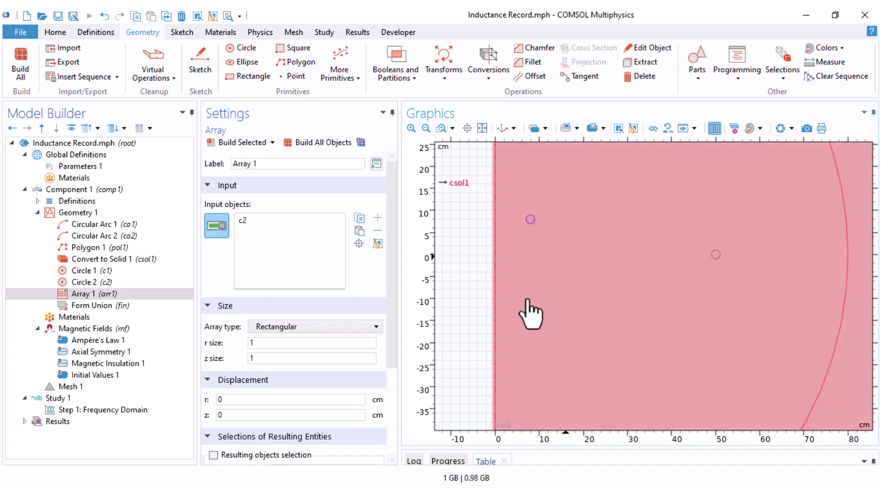
Set the rectangular array to r size 2 and z size 5 with displacements r = 4 and z = -4 cm, and build it.
scroll(275, 275, "down", 2)
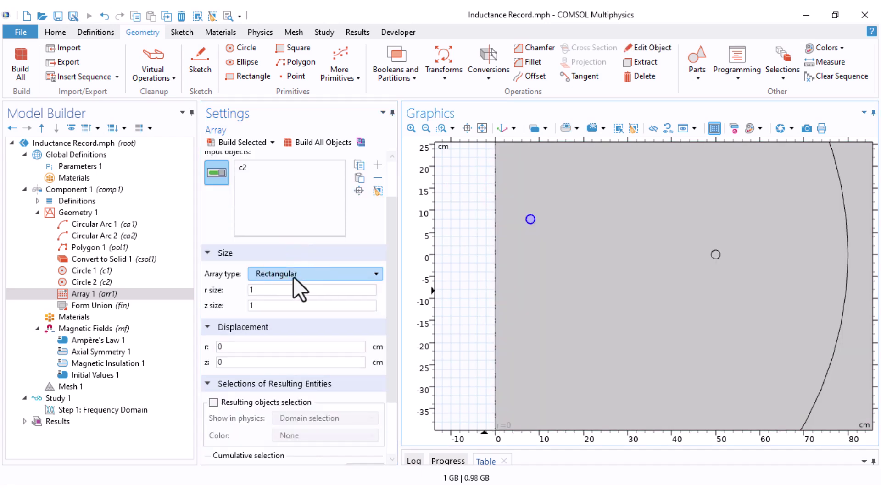
double_click(252, 291)
type("2")
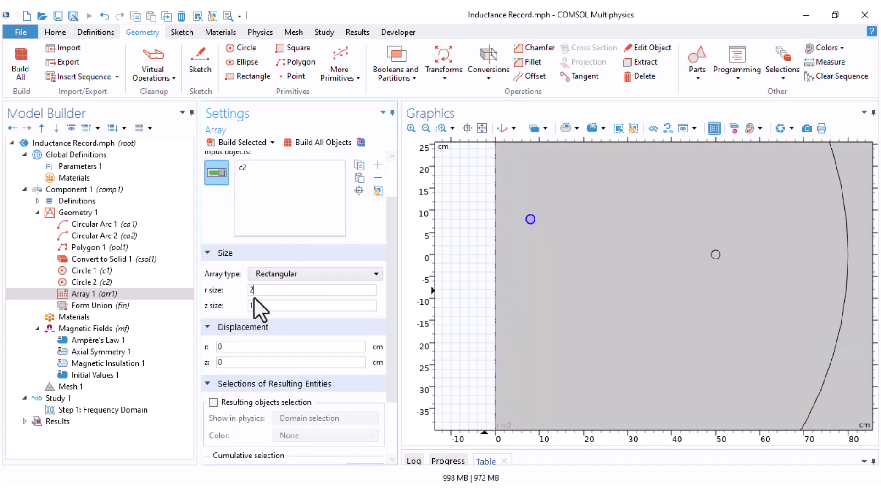
double_click(249, 306)
double_click(228, 363)
type("-4")
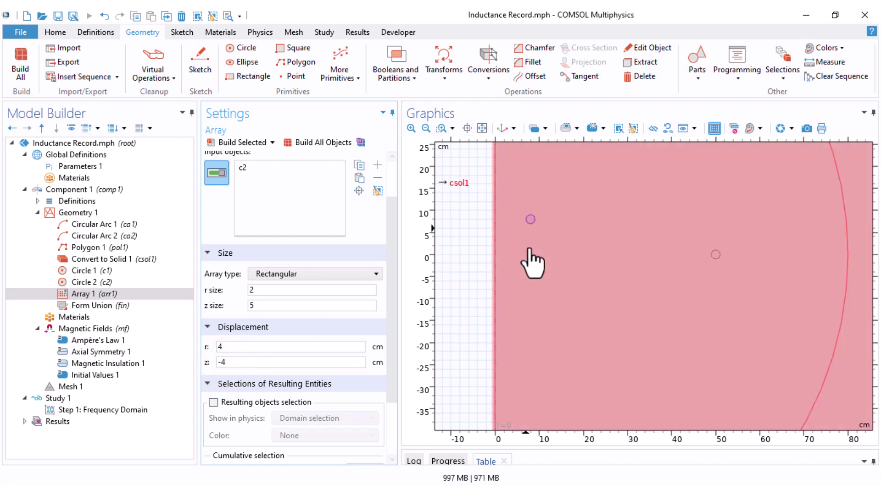
double_click(222, 347)
key("BackSpace")
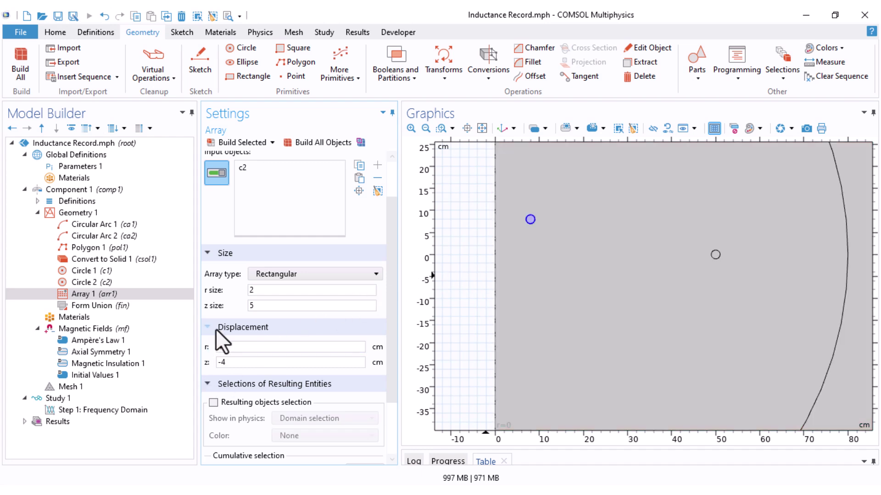
left_click(304, 145)
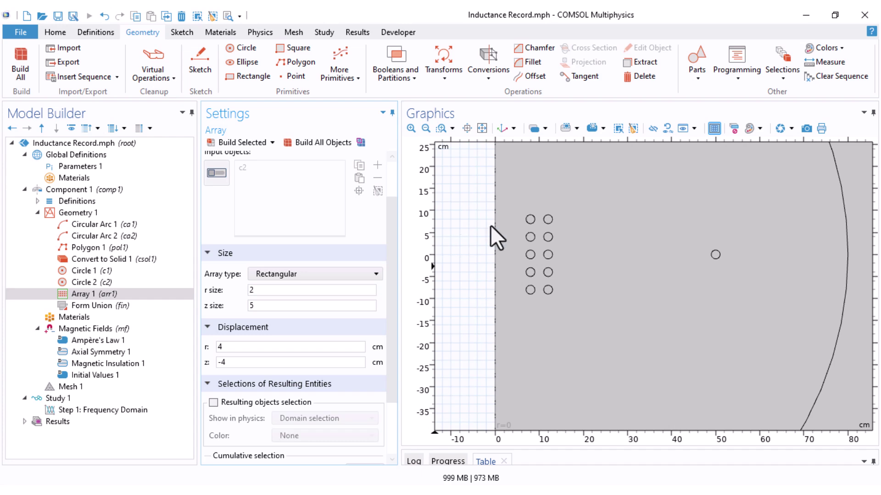
Build the complete geometry with Form Union, including the circle array and the single circle.
left_click(133, 305)
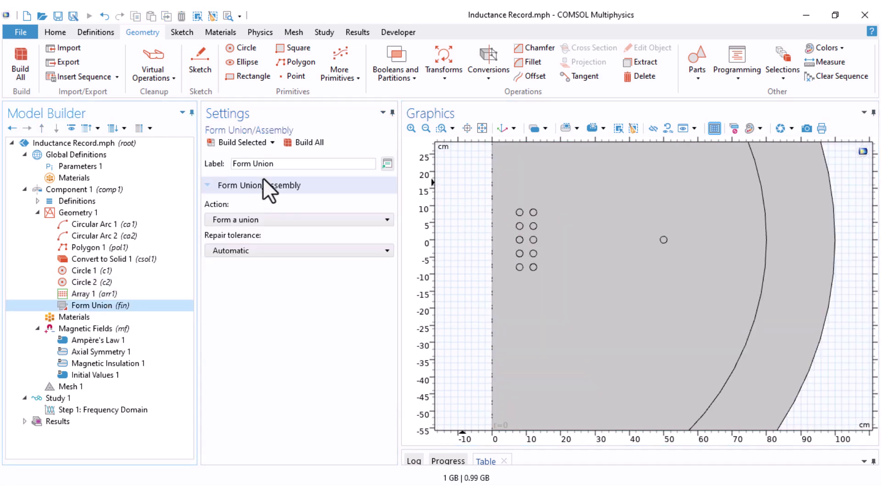
left_click(302, 145)
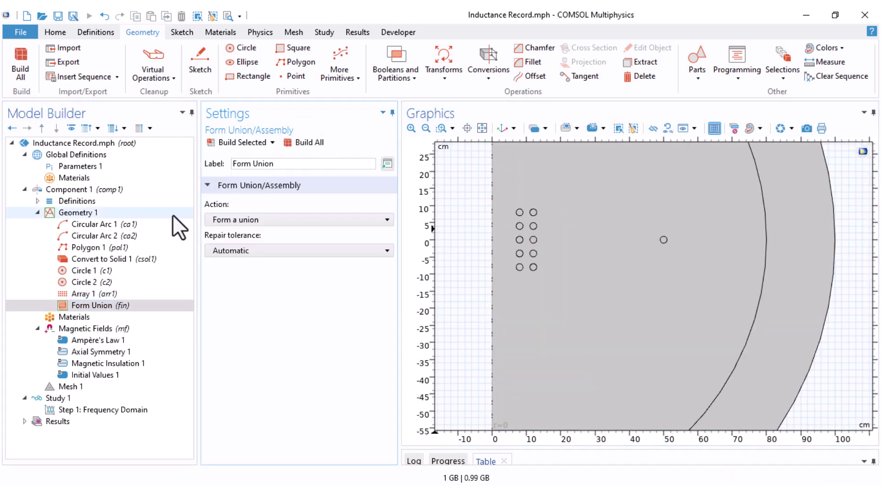
scroll(449, 276, "down", 4)
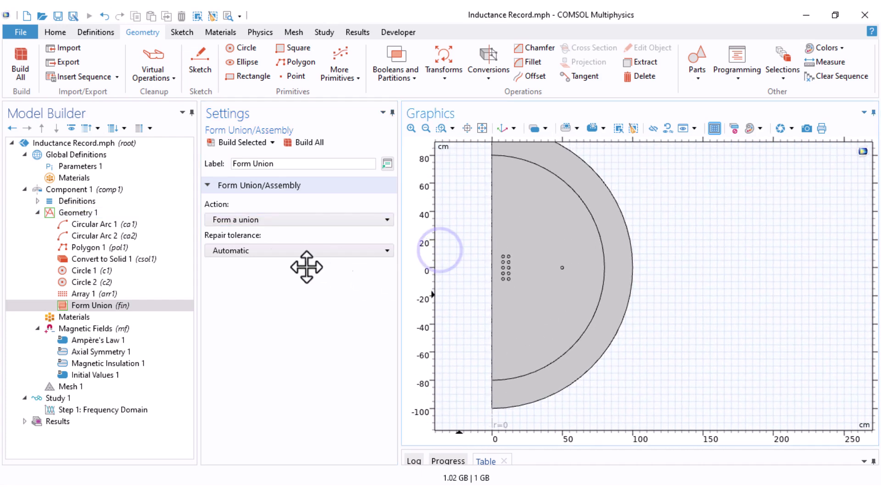
Add an Infinite Element Domain under the component definitions and assign the outer semicircular layer to it.
left_click(38, 213)
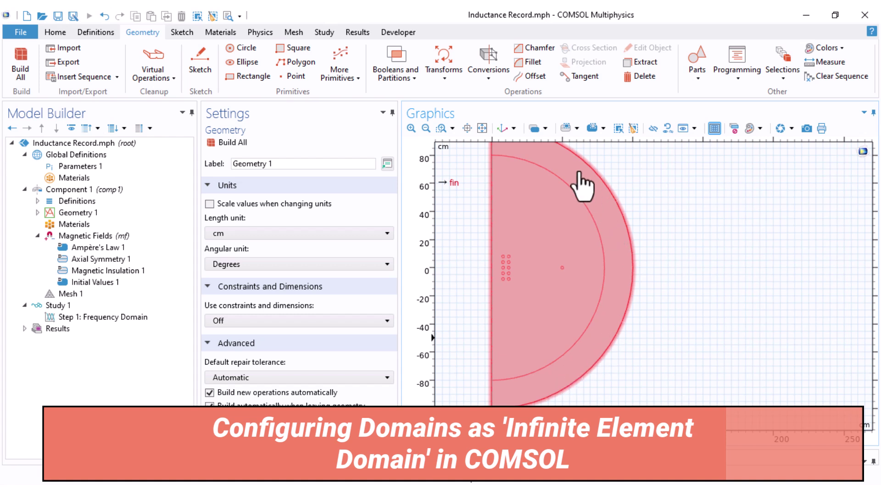
left_click(38, 201)
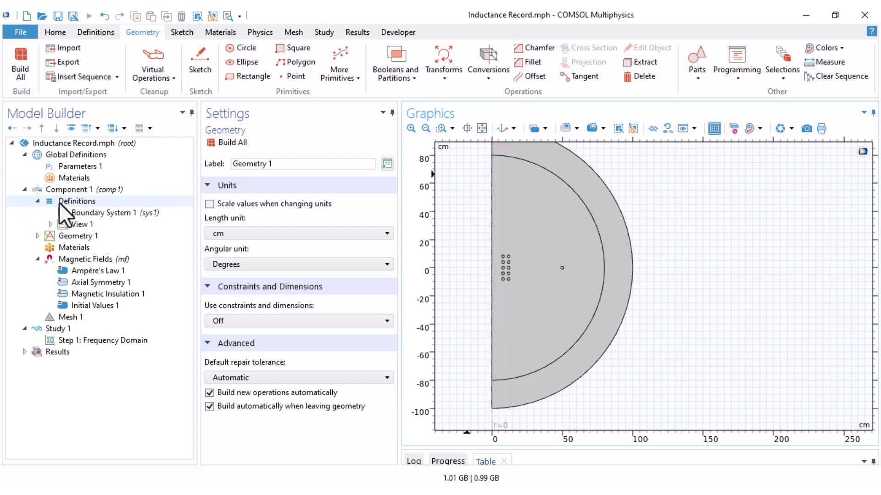
right_click(58, 203)
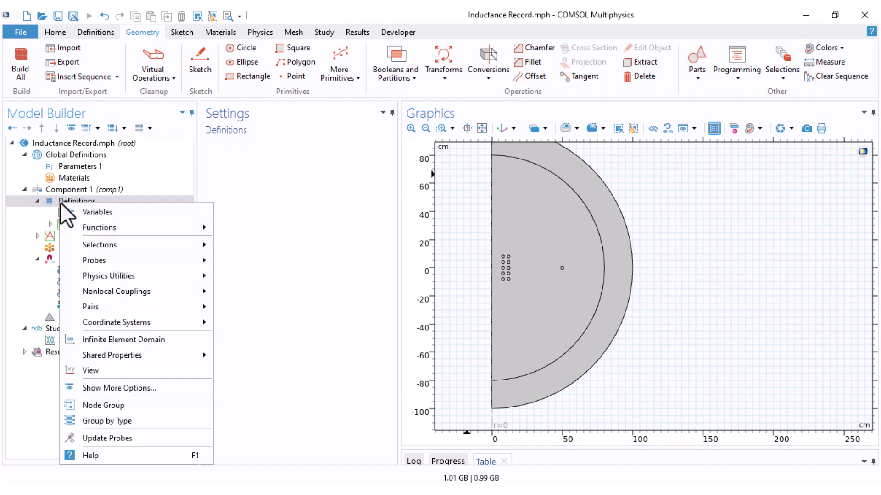
left_click(110, 340)
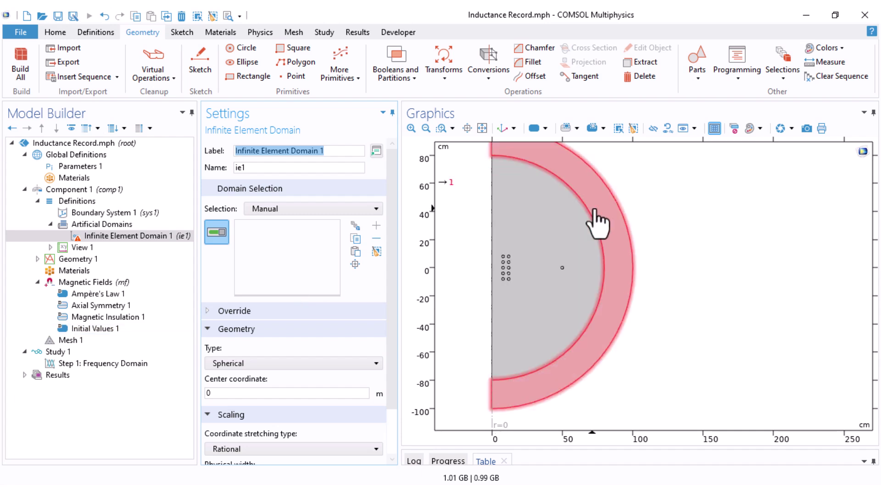
left_click(592, 208)
Set the infinite element domain's geometry type to Spherical with centre coordinate 0 m.
scroll(358, 305, "down", 2)
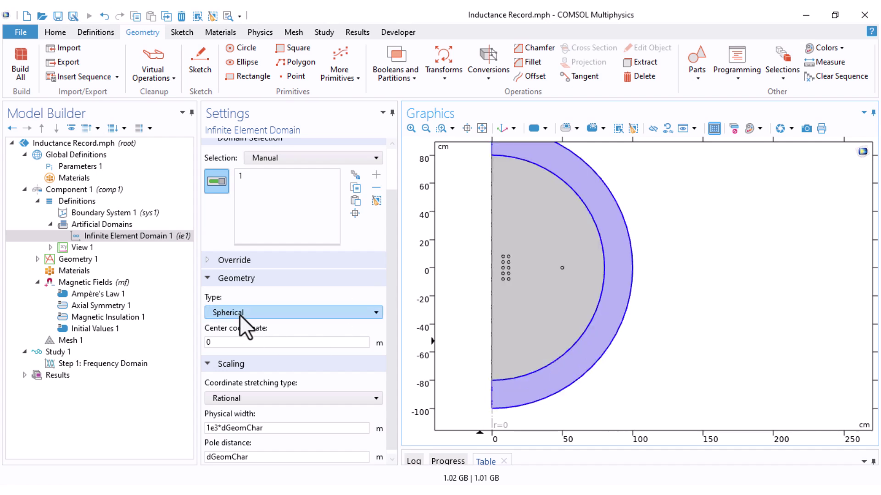
left_click(240, 315)
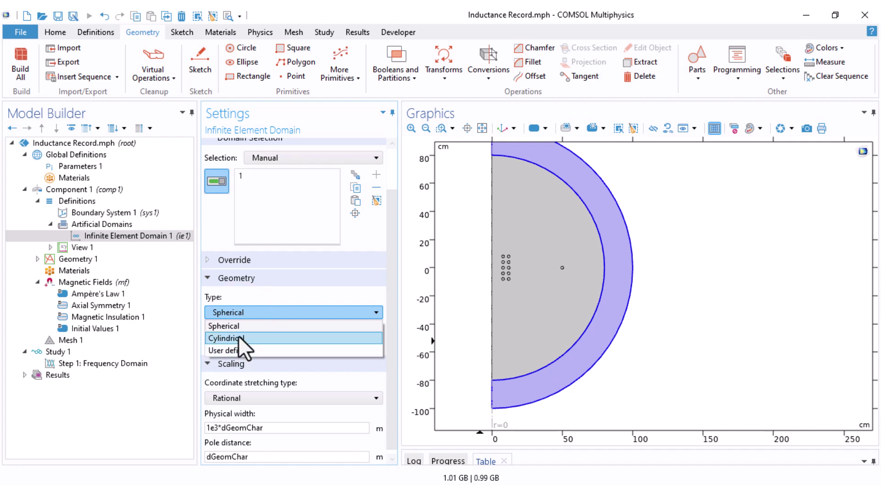
left_click(239, 327)
left_click(224, 342)
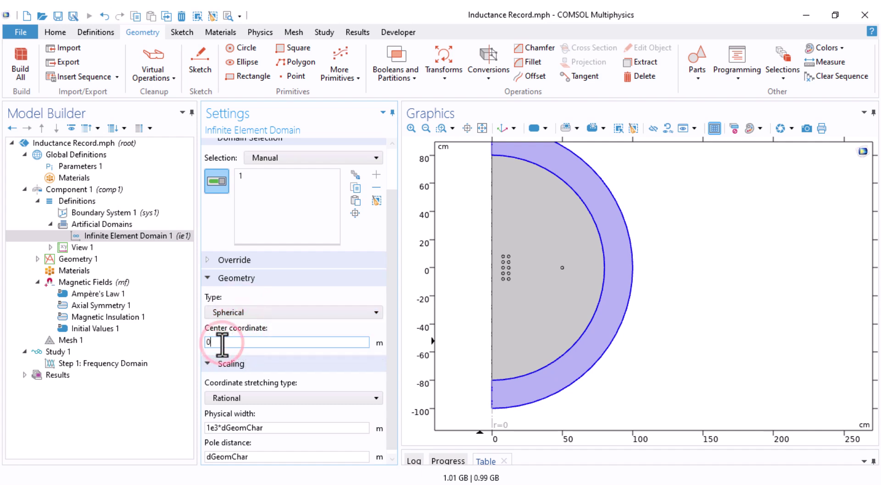
left_click(385, 304)
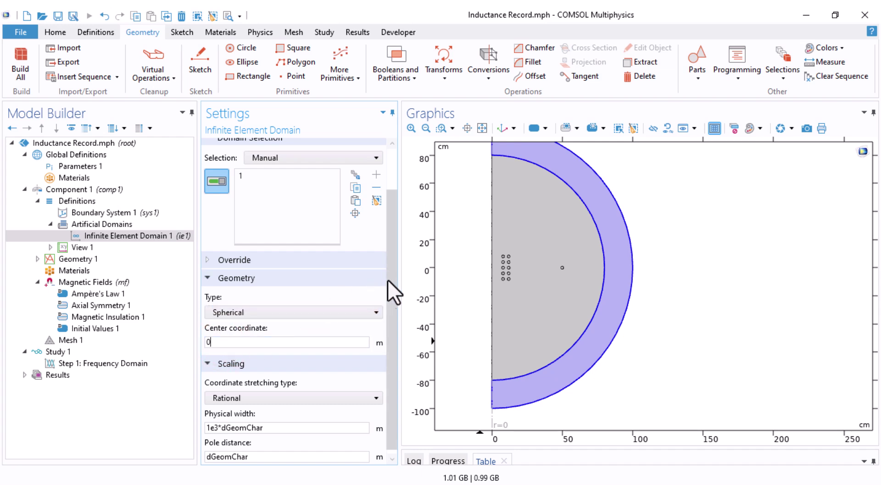
scroll(362, 335, "down", 1)
left_click(215, 423)
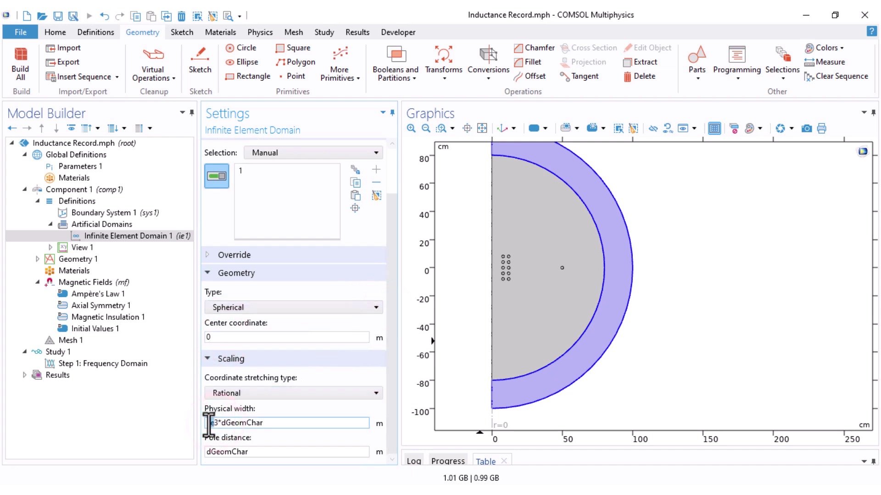
left_click(227, 413)
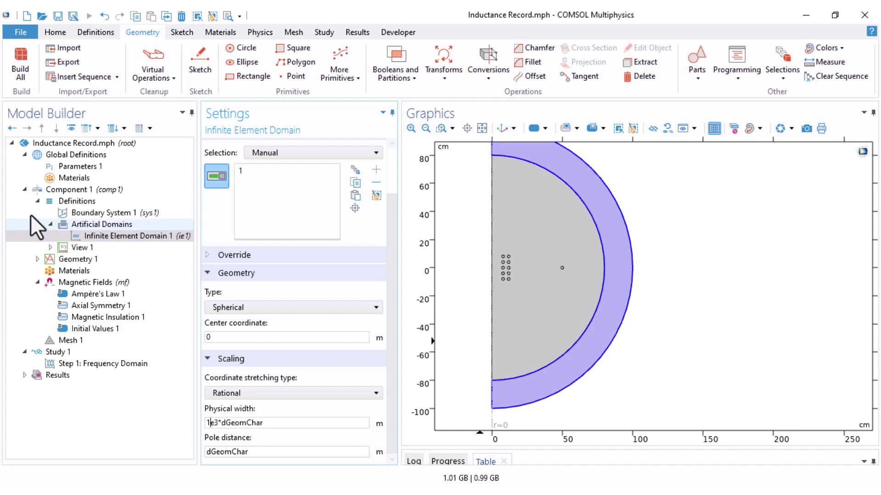
Add the Built-in material Air to the component's materials from the material library.
left_click(38, 201)
left_click(46, 224)
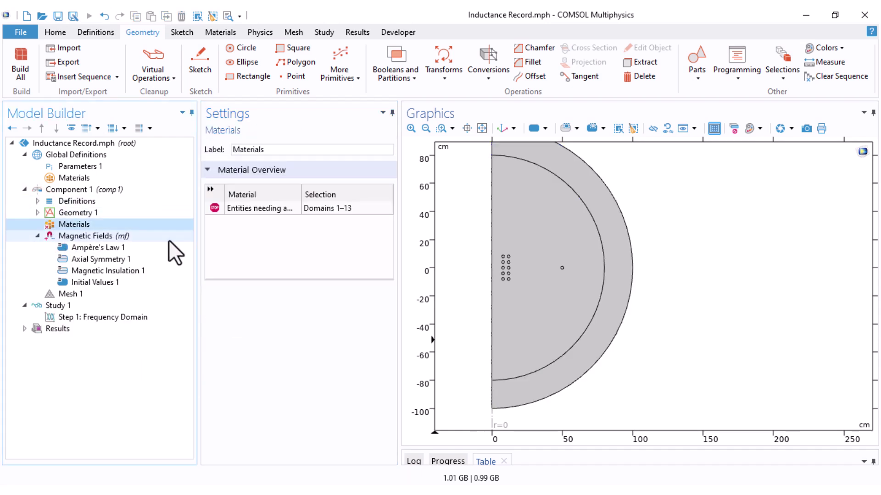
right_click(54, 225)
left_click(92, 234)
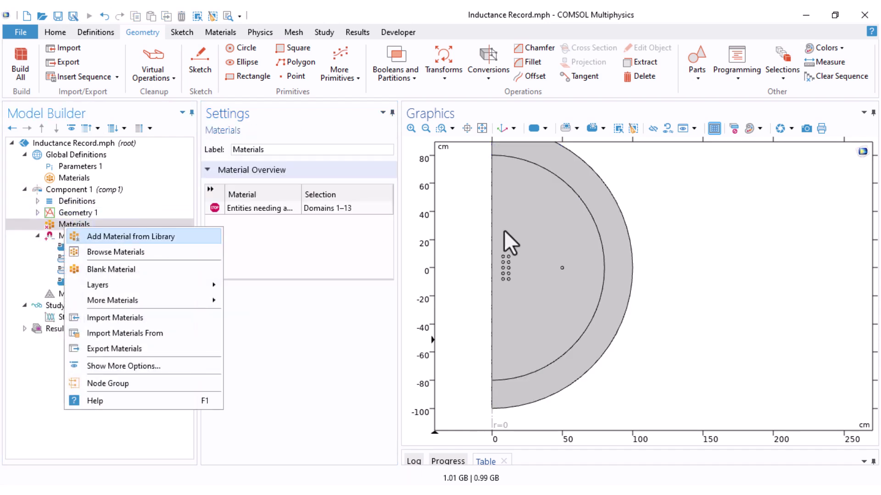
left_click(723, 195)
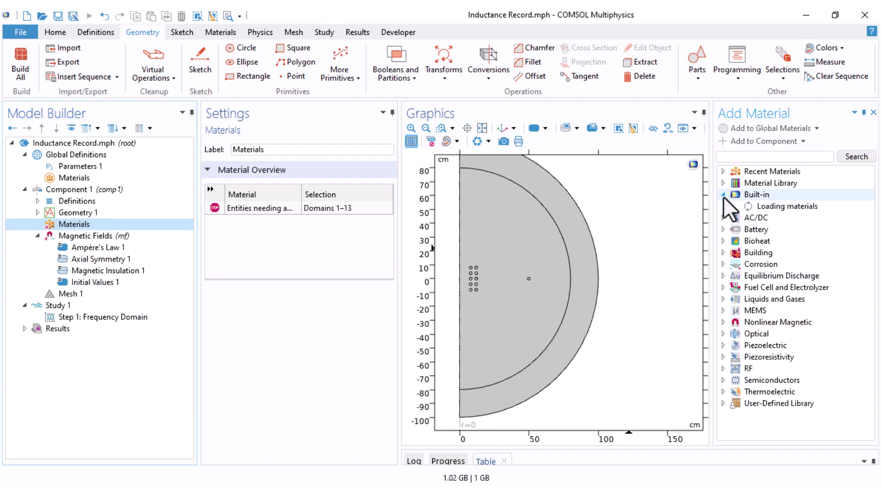
left_click(744, 207)
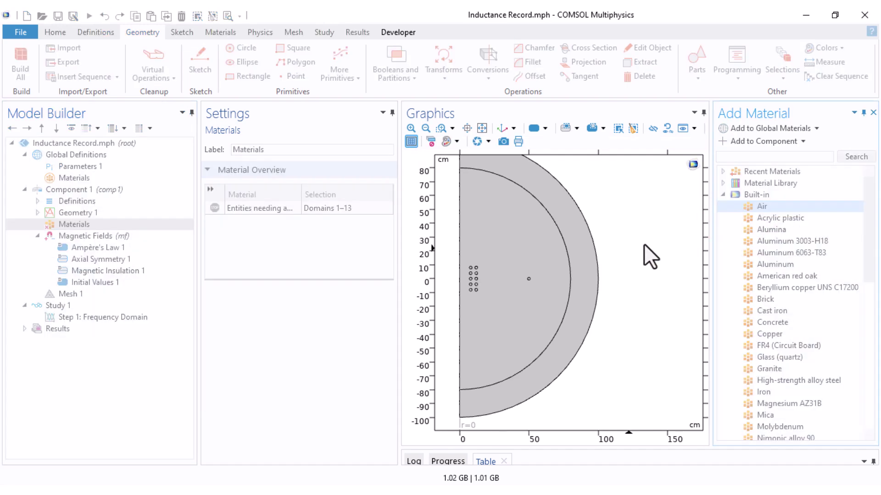
Add the AC/DC library's Copper material to the component and close the material library.
left_click(724, 207)
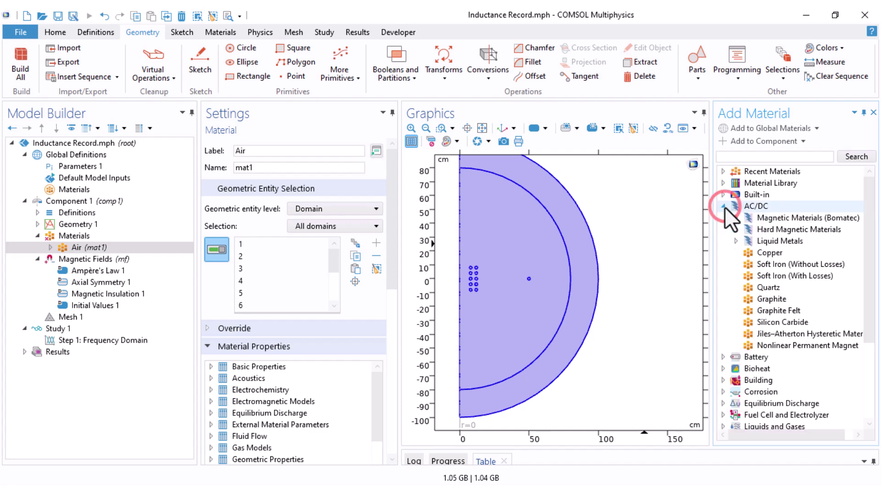
double_click(762, 253)
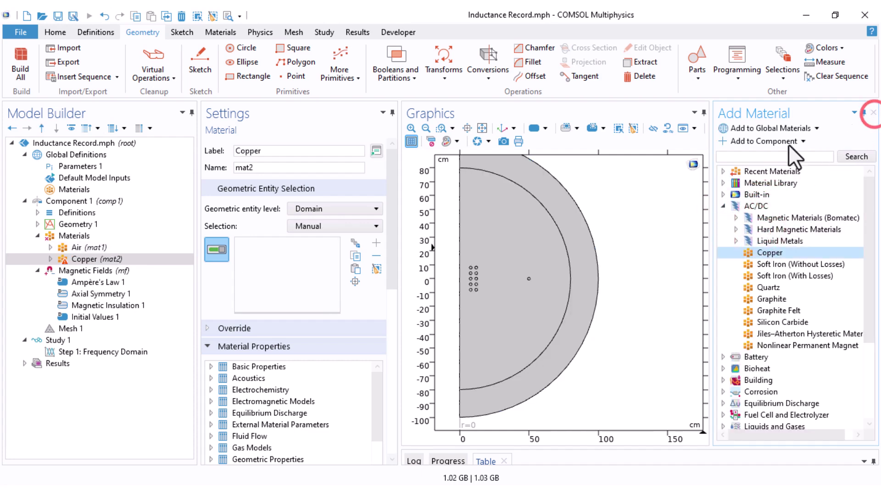
left_click(872, 112)
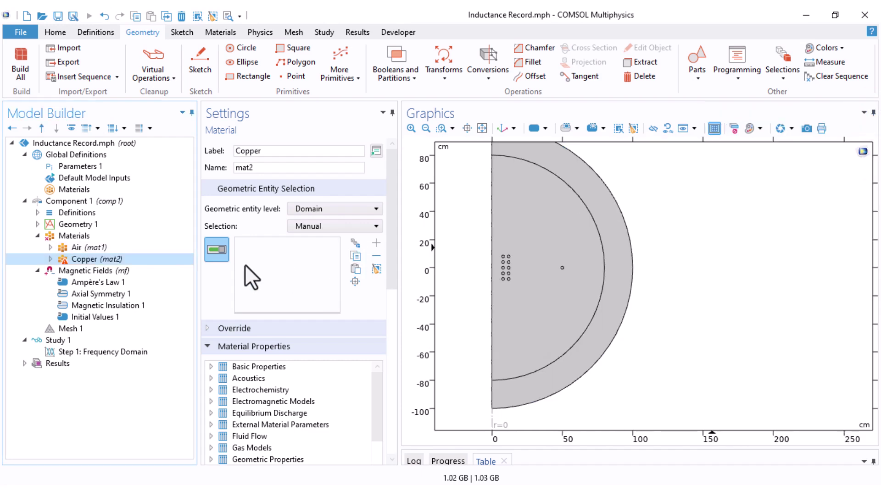
Assign Copper to all circles of the coil array and the single circle.
left_click(565, 128)
left_click_drag(467, 234, 597, 305)
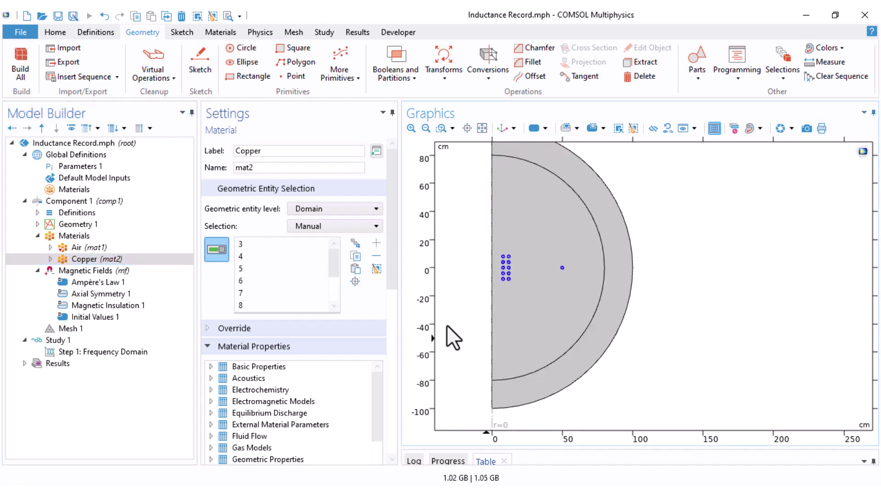
left_click_drag(393, 276, 370, 289)
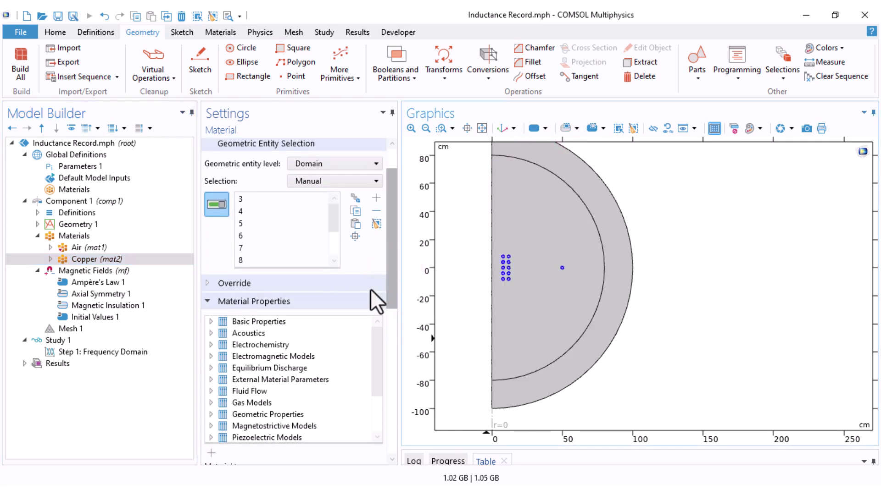
Review the domains covered by Air and the domain settings of Magnetic Fields and Ampère's Law.
left_click(103, 247)
scroll(487, 263, "up", 3)
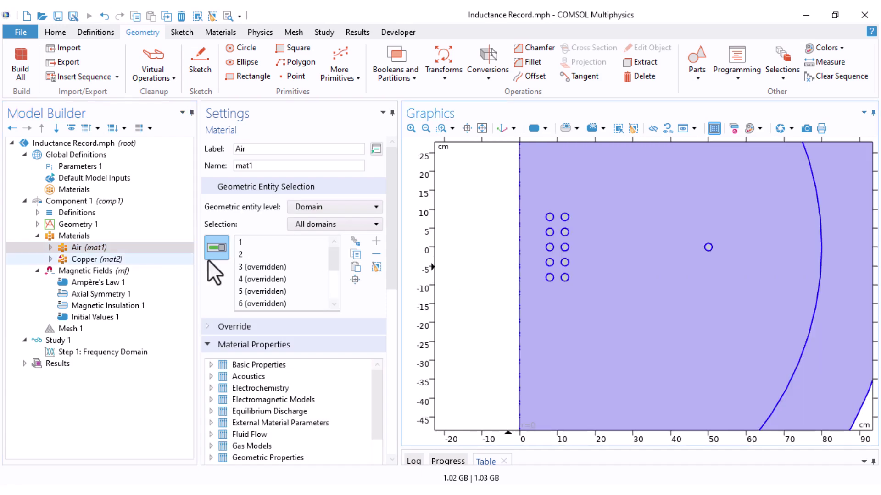
left_click(184, 259)
left_click(38, 236)
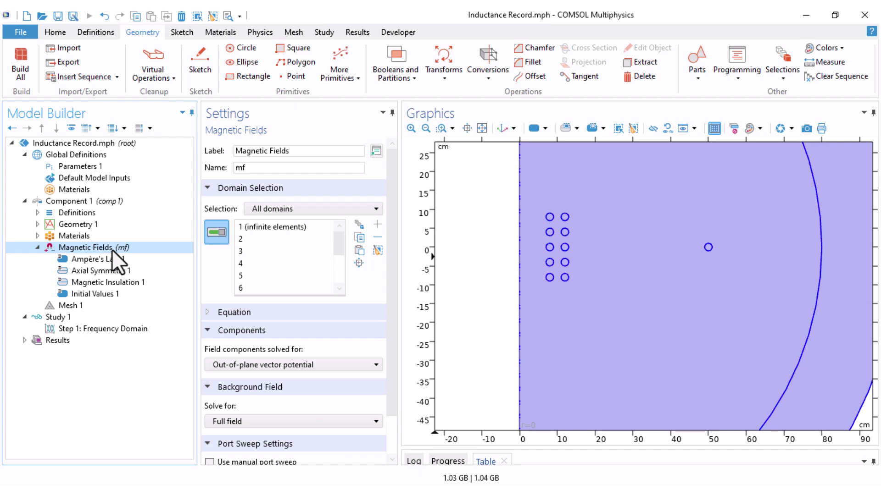
left_click(112, 259)
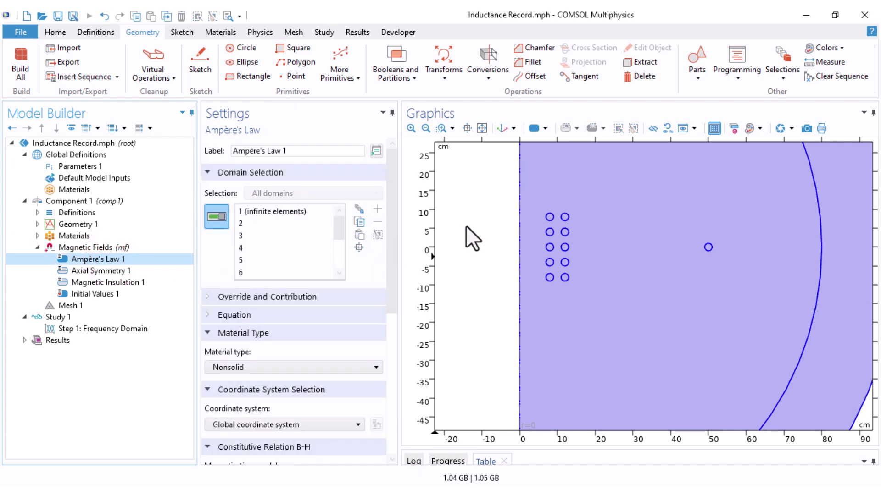
scroll(476, 291, "down", 5)
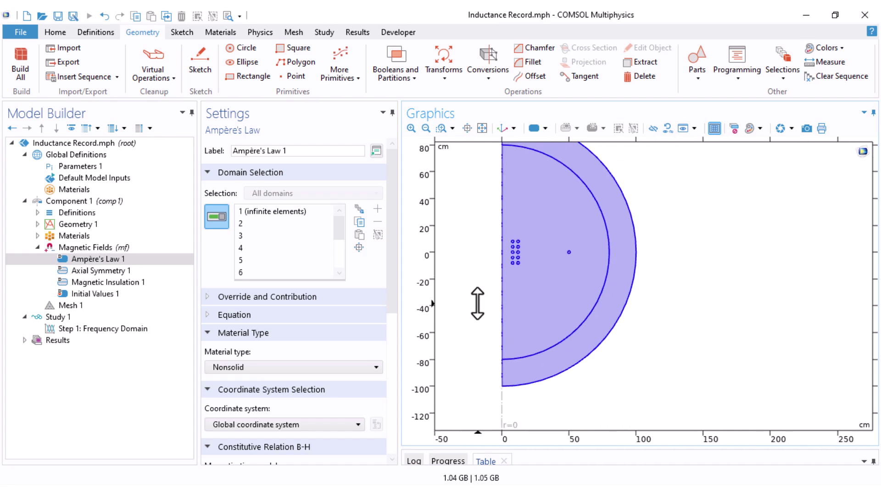
left_click_drag(469, 197, 480, 221)
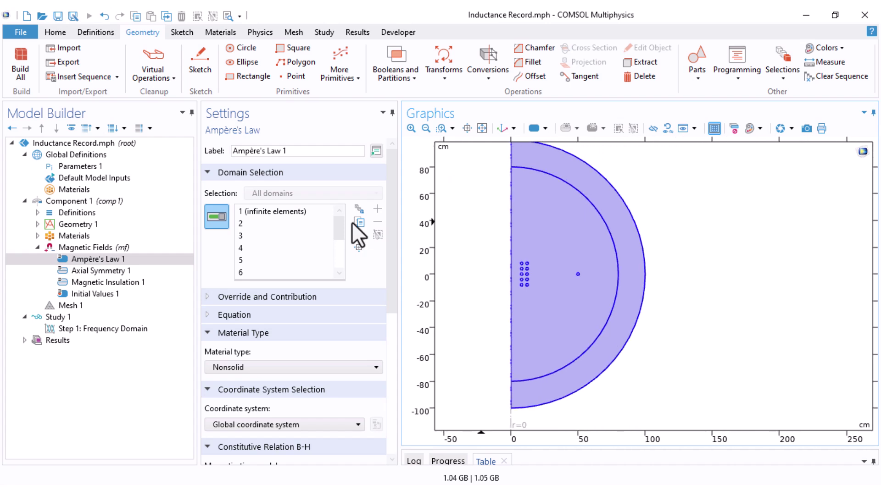
key("Up")
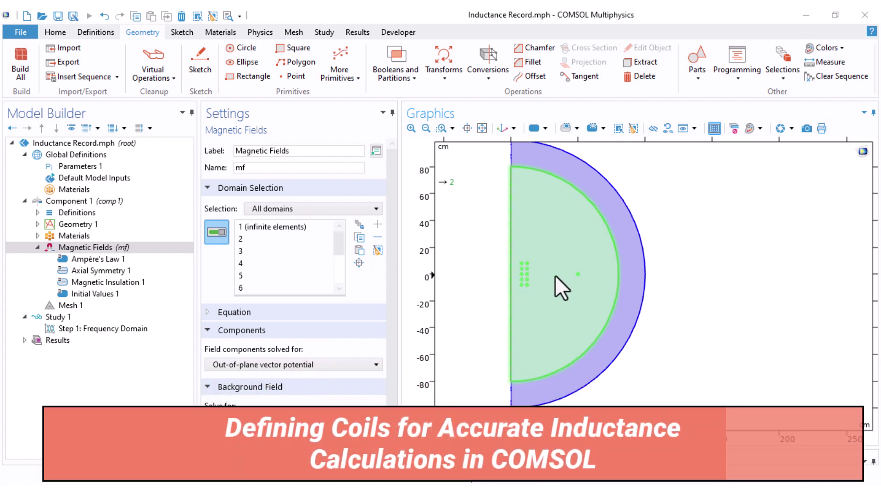
Add a domain Coil feature to Magnetic Fields and set its material type to Solid.
left_click(78, 248)
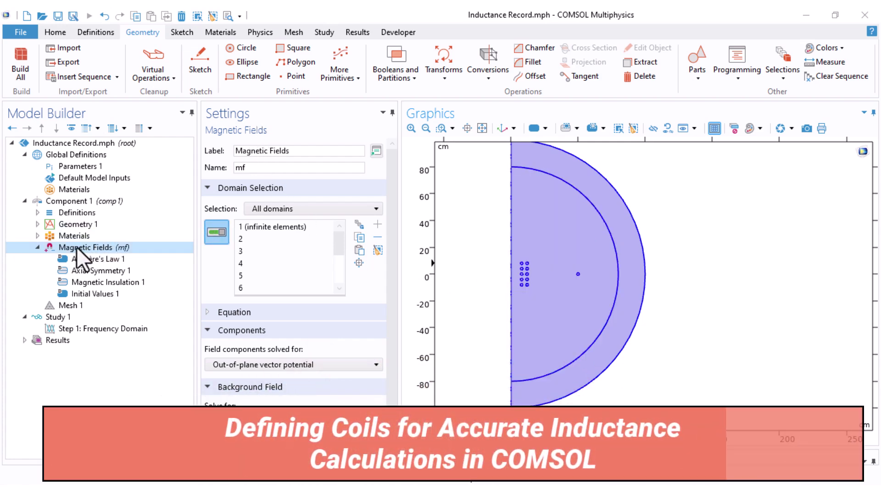
right_click(77, 248)
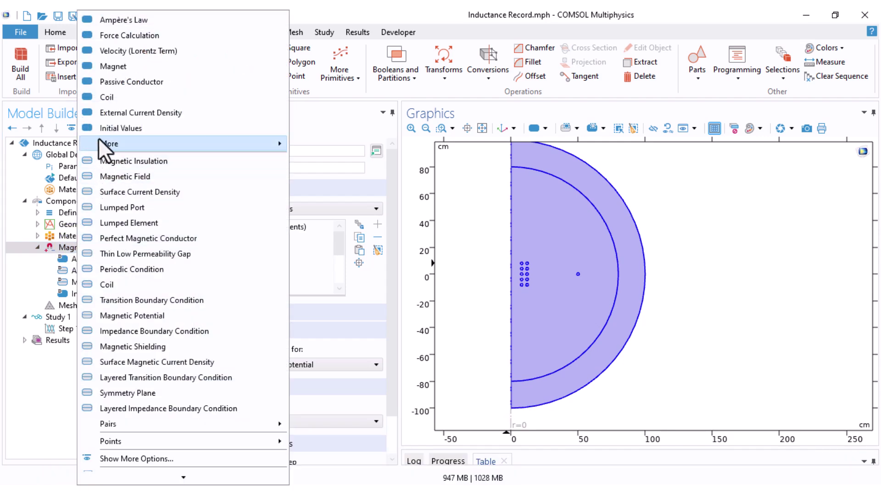
left_click(107, 97)
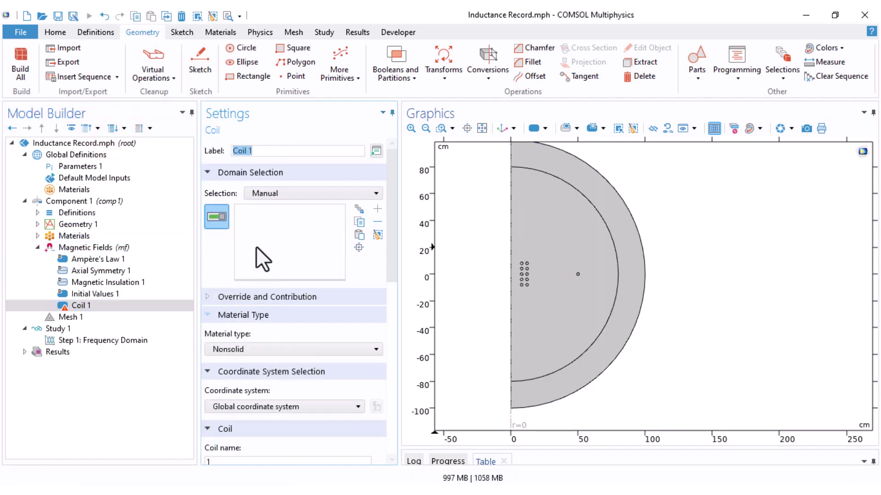
scroll(256, 246, "down", 3)
left_click(246, 224)
left_click(242, 239)
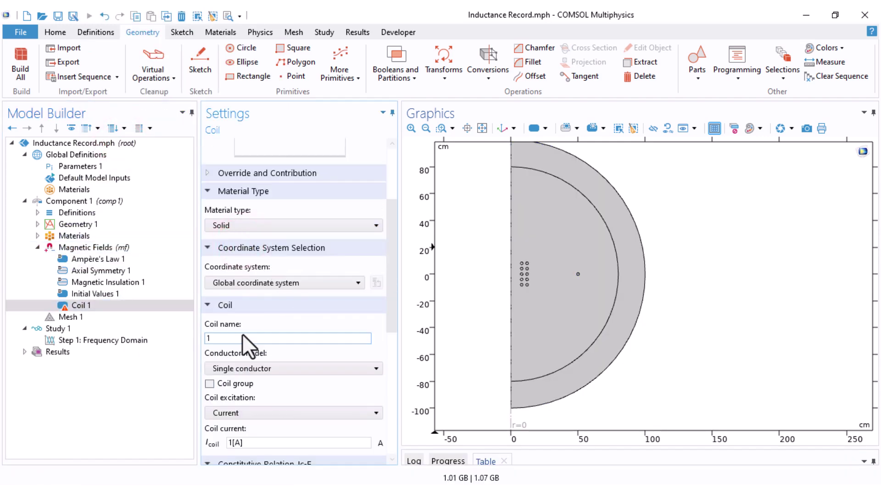
Assign the single circle at r = 50 cm as the first coil's domain.
scroll(387, 282, "down", 3)
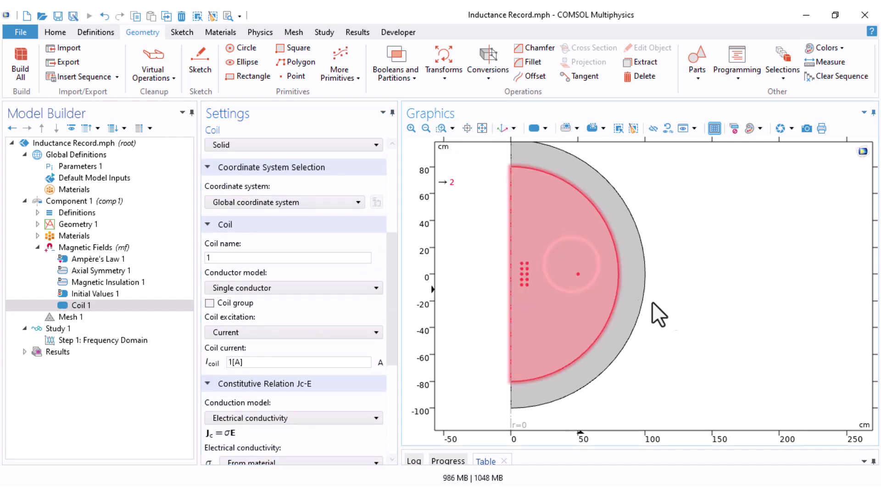
scroll(656, 315, "up", 3)
scroll(691, 206, "down", 2)
left_click(513, 257)
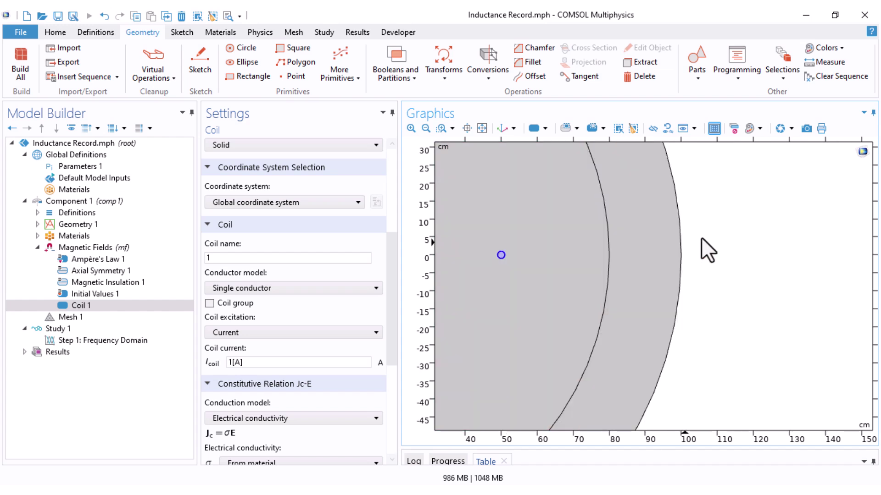
scroll(665, 330, "down", 3)
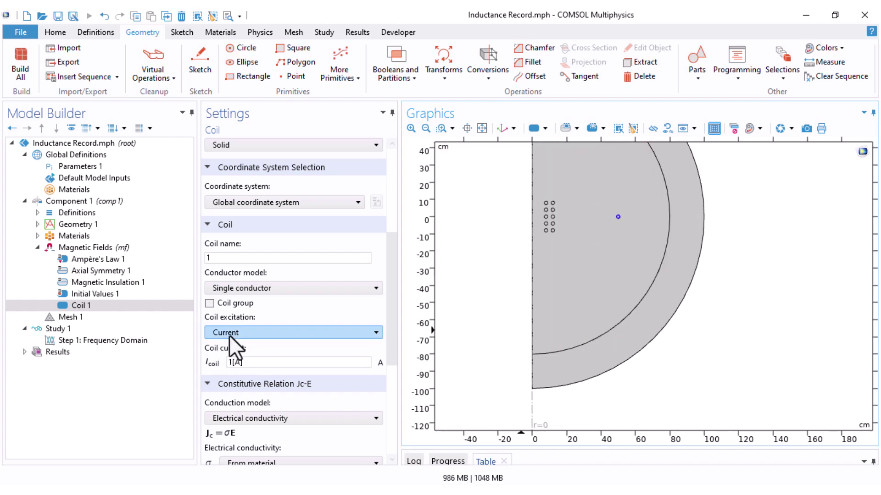
Add a second domain Coil feature to Magnetic Fields and assign all circles of the rectangular array to it.
left_click(73, 248)
right_click(73, 248)
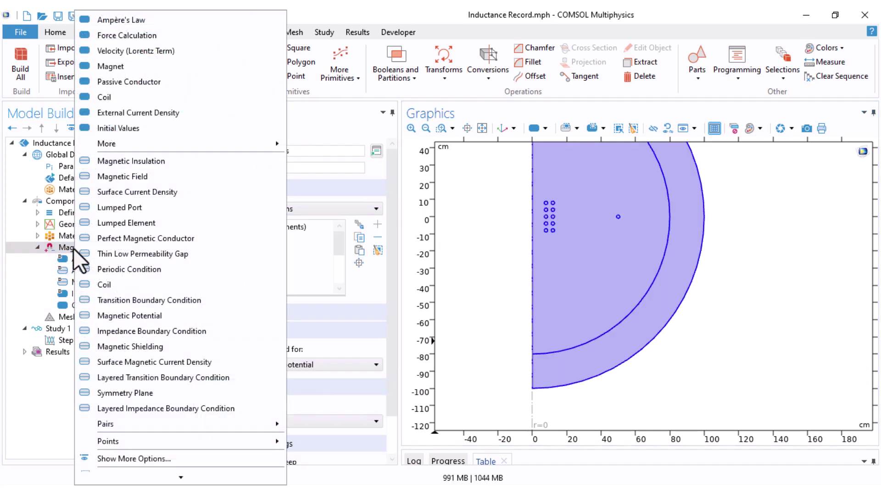
key("Escape")
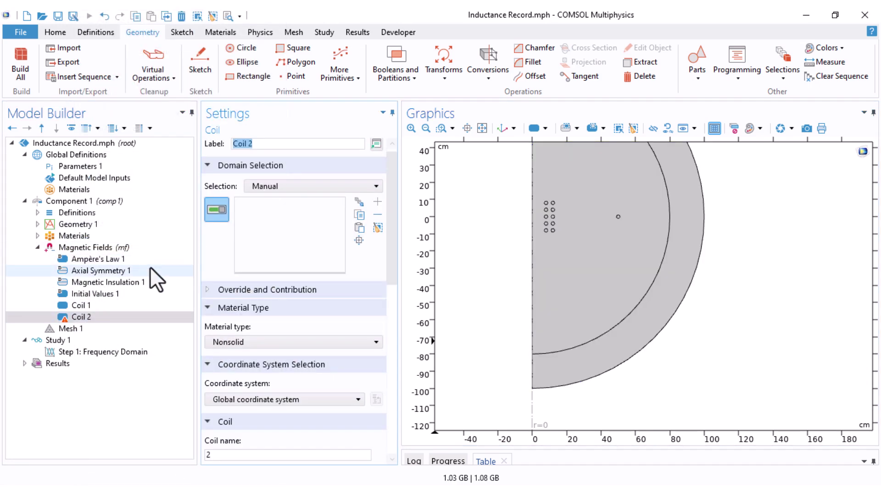
left_click(567, 130)
left_click_drag(557, 153, 539, 236)
scroll(496, 239, "up", 3)
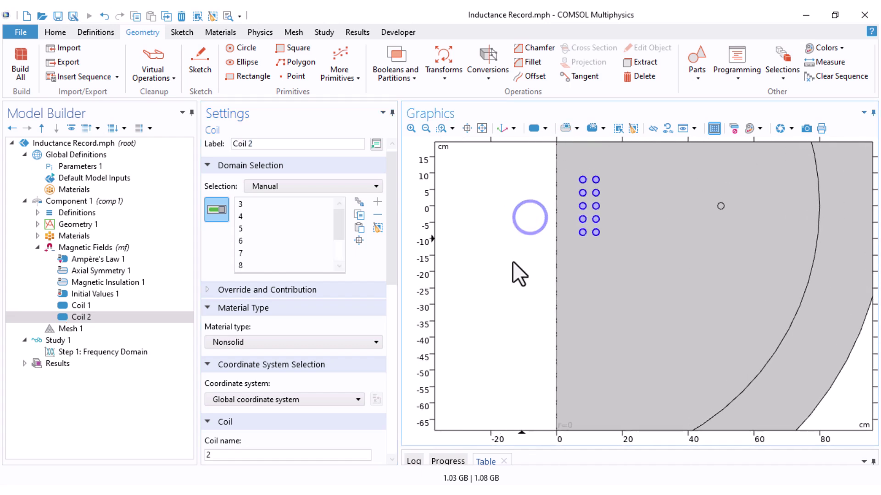
Set the second coil's material type to Solid and enable its Coil group option.
scroll(248, 283, "down", 2)
left_click(237, 282)
left_click(238, 294)
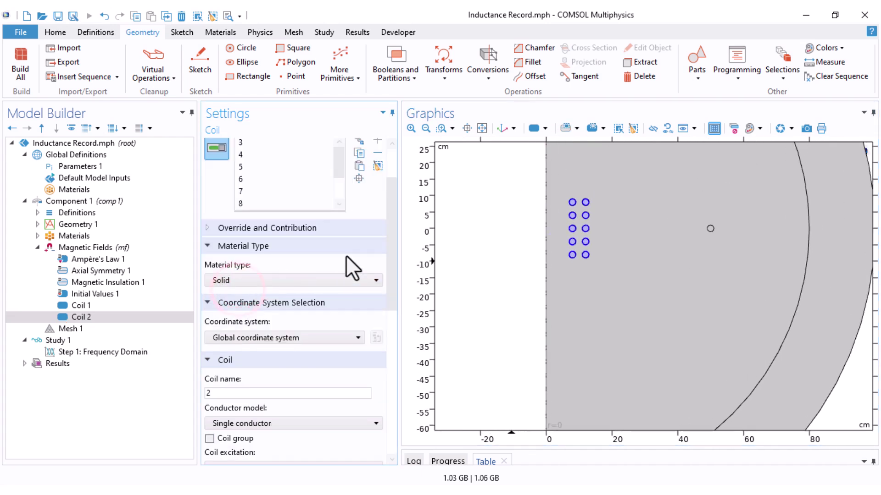
left_click_drag(389, 233, 389, 303)
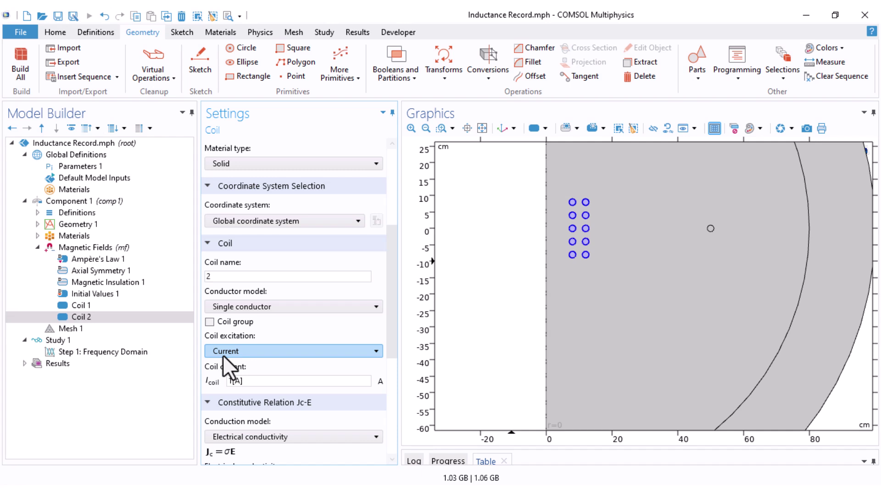
left_click(210, 323)
Set the coil current of Coil 1, the single-turn coil, to 0[A].
left_click(91, 306)
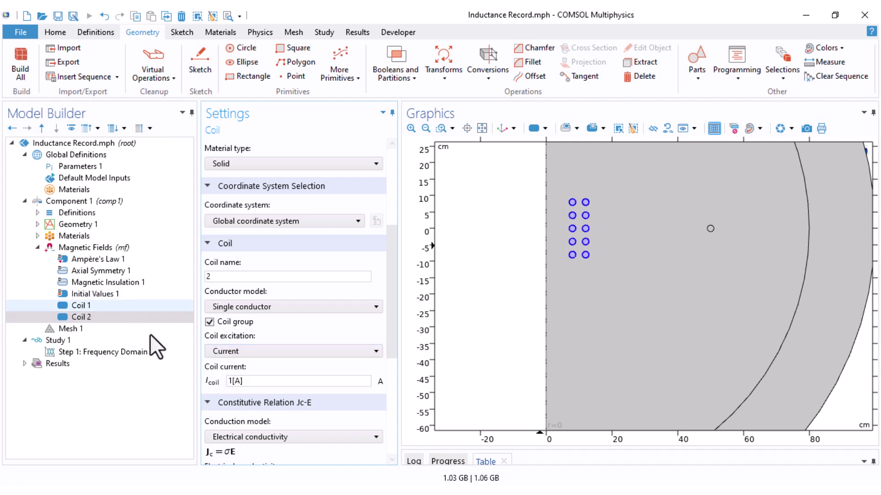
double_click(228, 362)
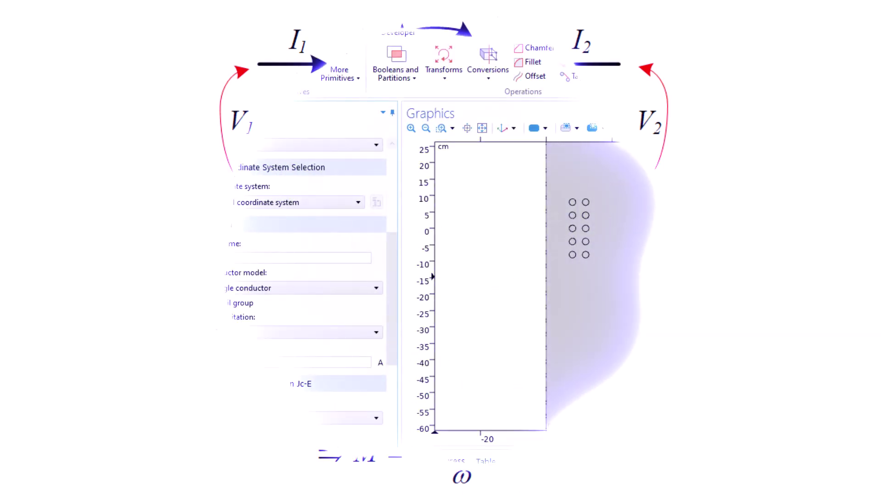
left_click(230, 362)
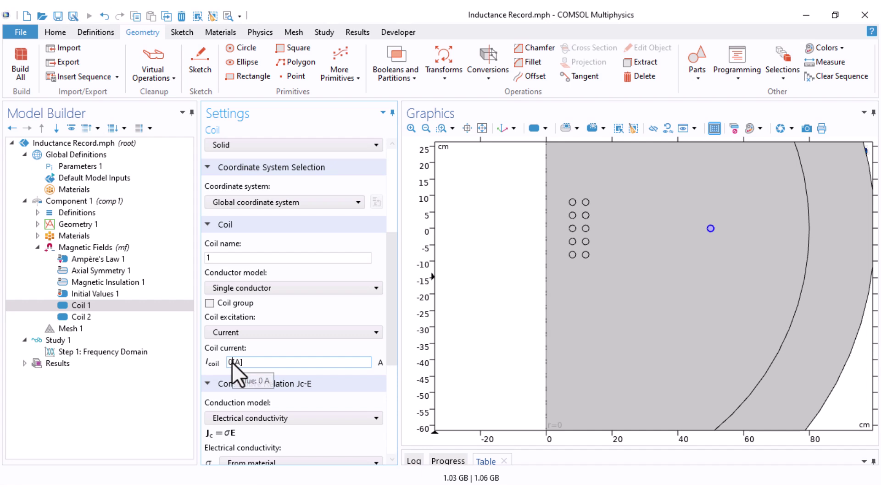
left_click(230, 362)
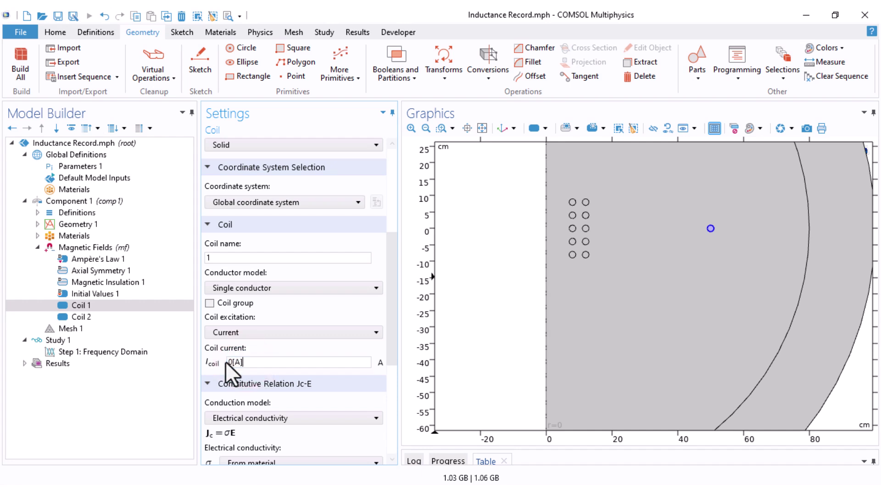
Set the coil current of Coil 2, the array coil group, to 1[A].
left_click(80, 319)
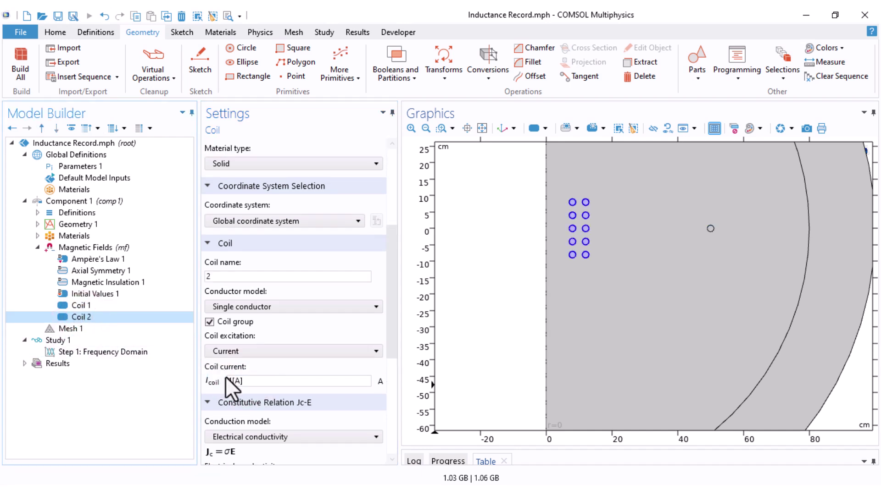
key("BackSpace")
type("1")
left_click(71, 328)
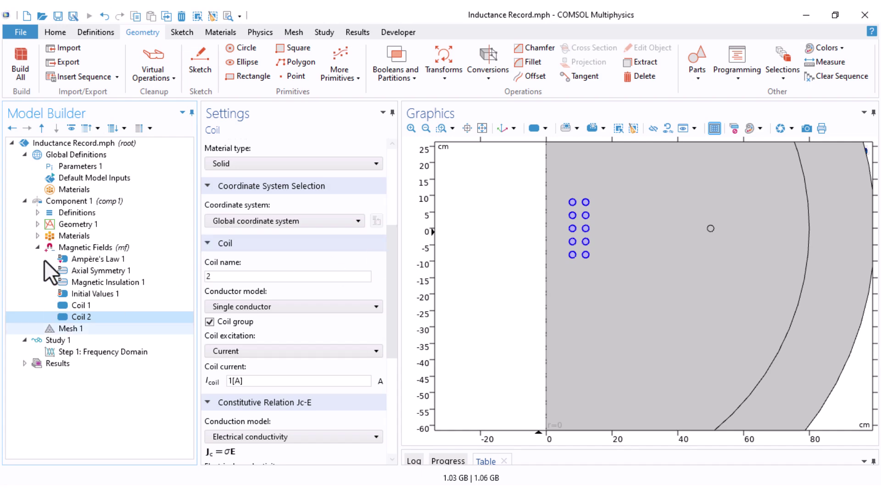
Build the physics-controlled mesh with Normal element size and solve the Frequency Domain study at 50 Hz.
key("F8")
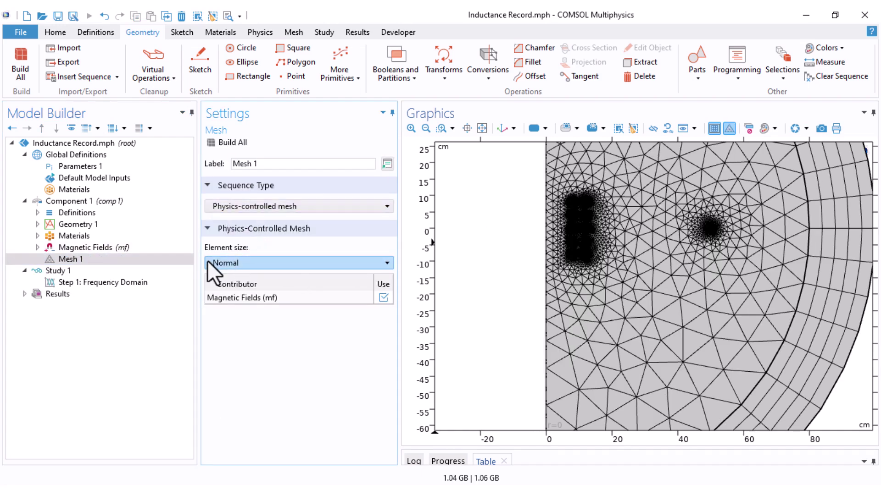
left_click(98, 281)
left_click(332, 223)
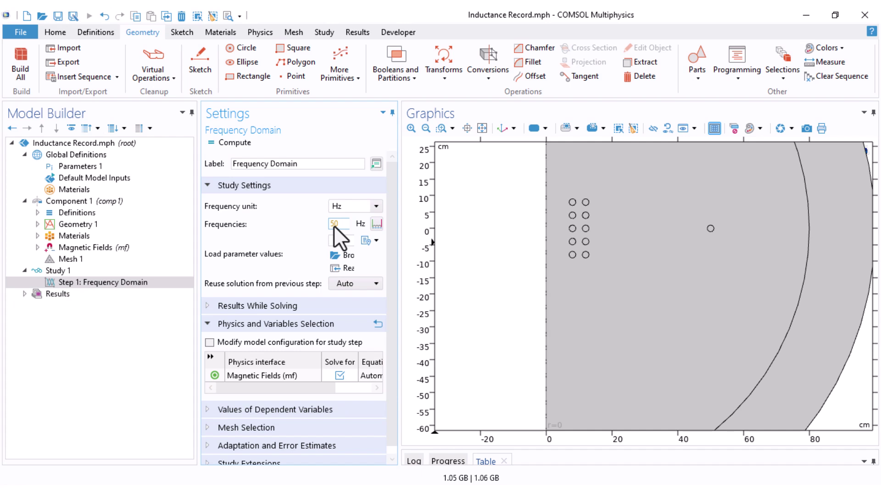
left_click(235, 144)
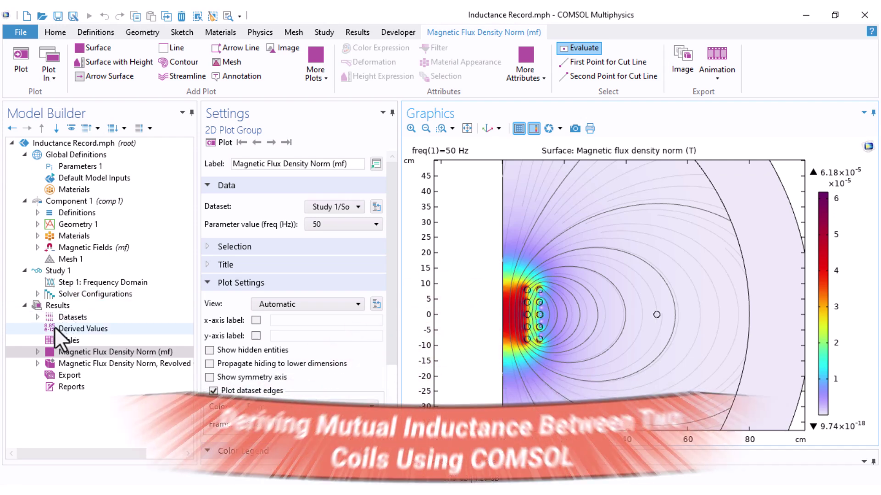
Add a Global Evaluation under Derived Values with Coil 1's voltage, mf.VCoil_1, as its expression.
right_click(54, 327)
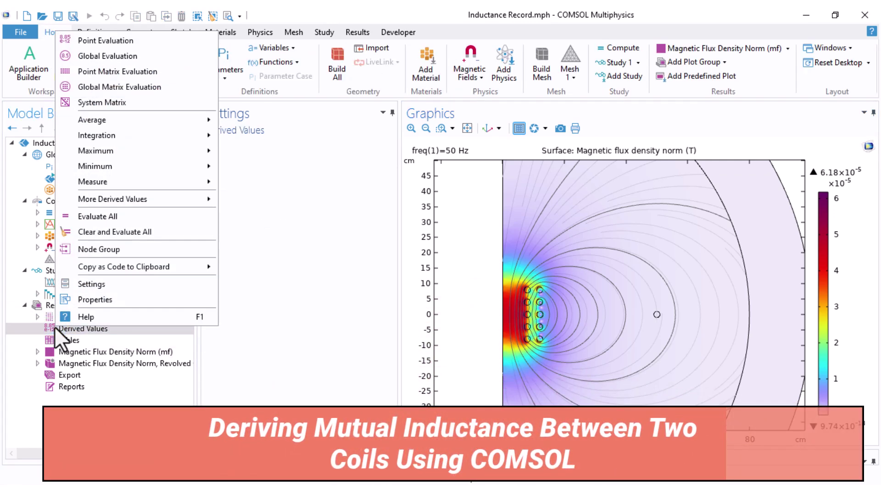
left_click(98, 56)
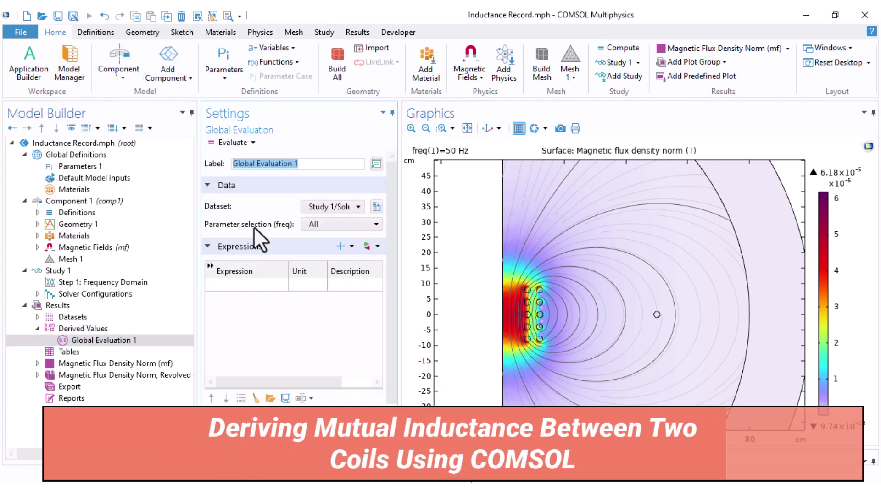
left_click(372, 247)
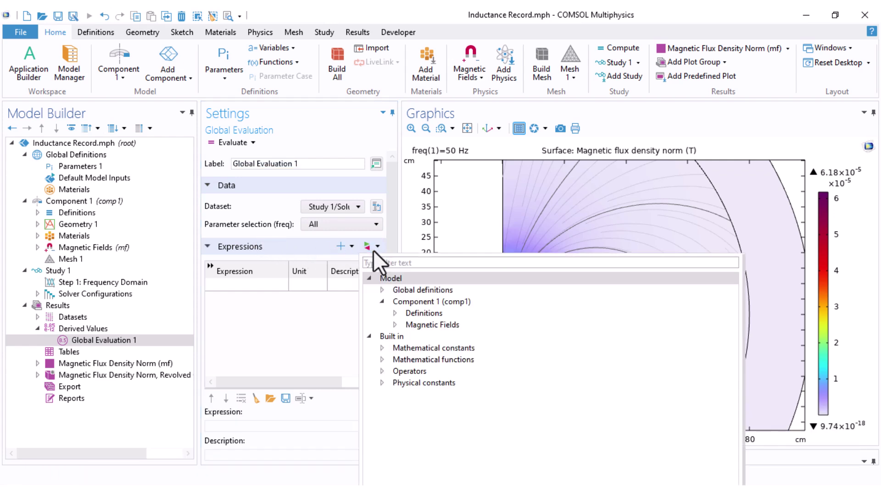
left_click(394, 325)
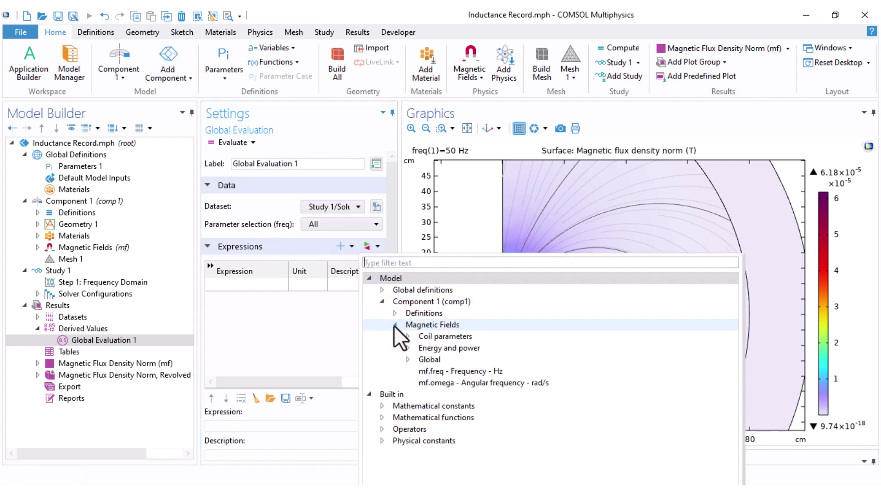
left_click(408, 336)
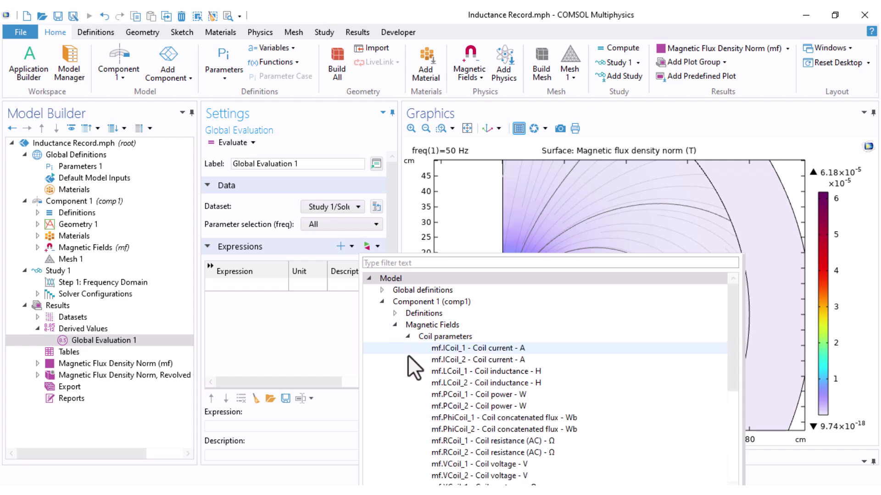
scroll(458, 367, "down", 1)
scroll(479, 369, "down", 1)
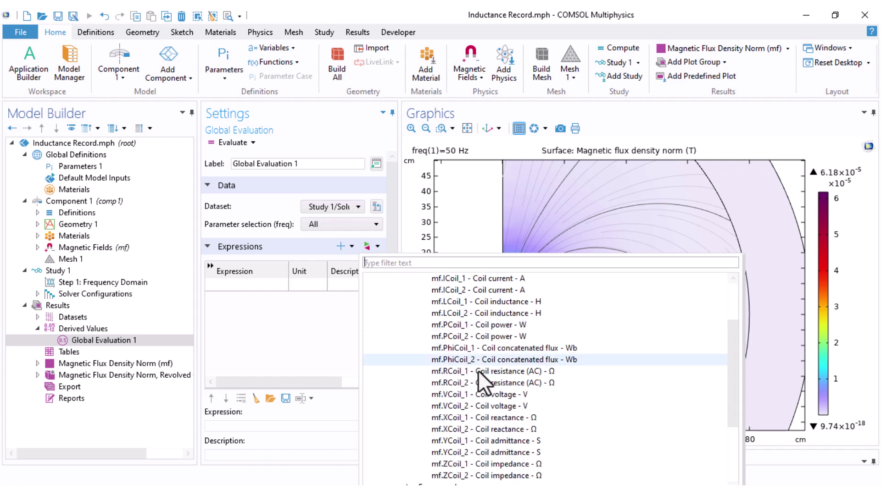
double_click(453, 395)
Add the angular frequency mf.omega as a second expression in the Global Evaluation.
left_click(246, 287)
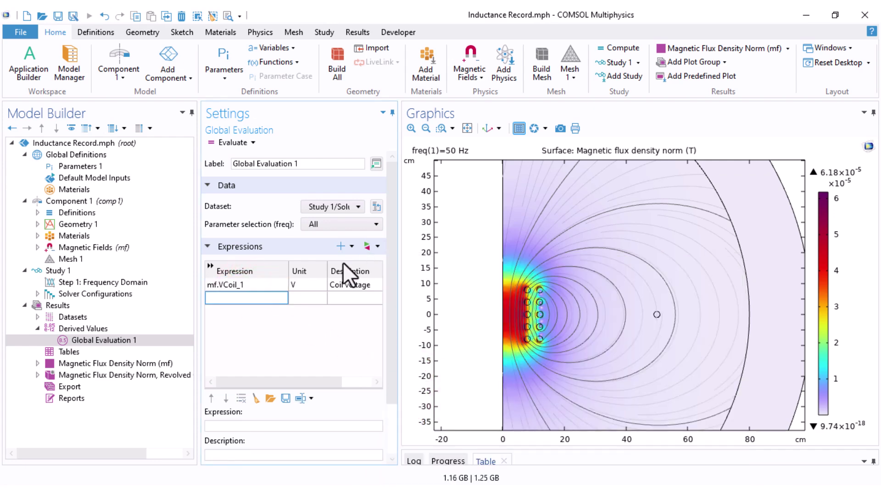
left_click(350, 247)
left_click(369, 336)
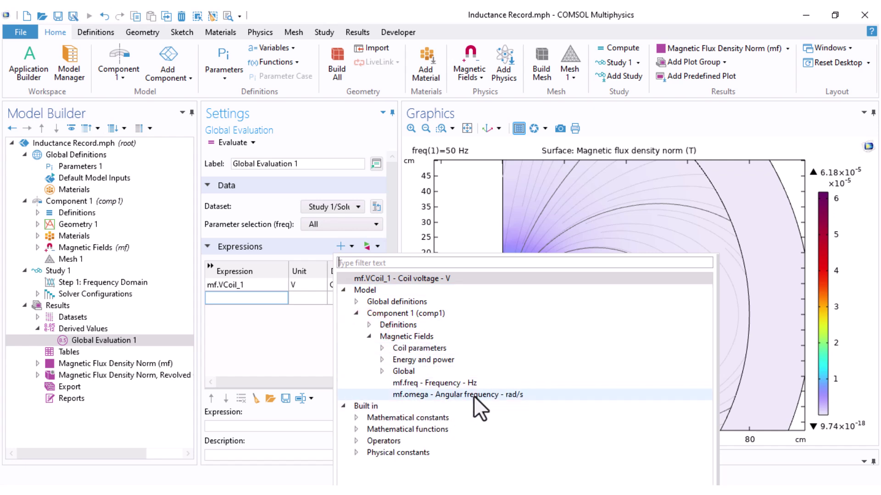
double_click(426, 394)
Change the coil voltage expression to imag(mf.VCoil_1)/mf.omega.
left_click(256, 285)
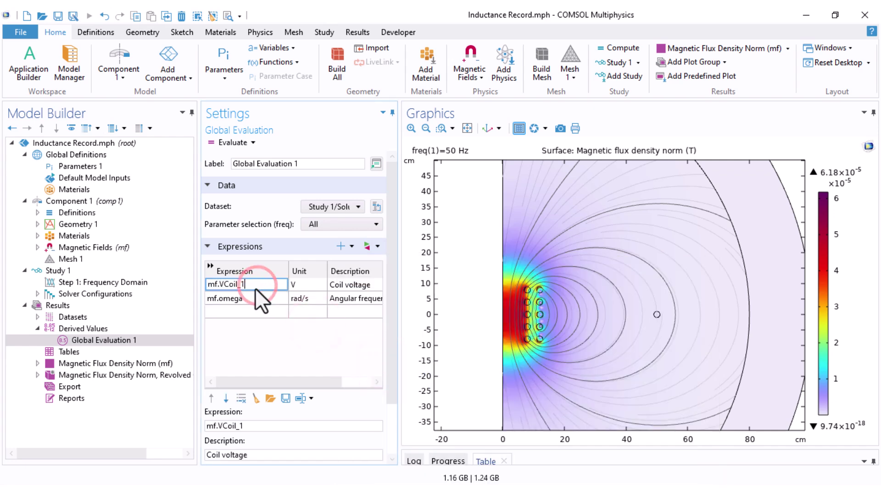
left_click(208, 284)
type("imag")
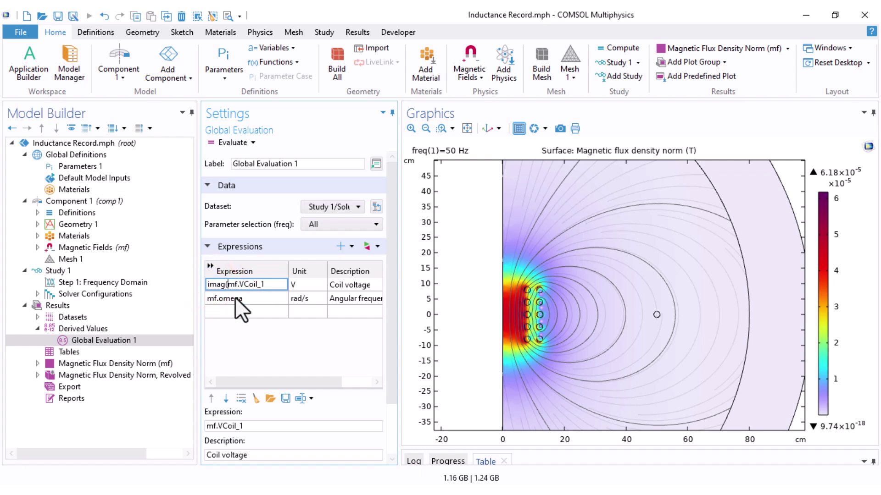
type("(")
key("End")
type(")/mf.omega")
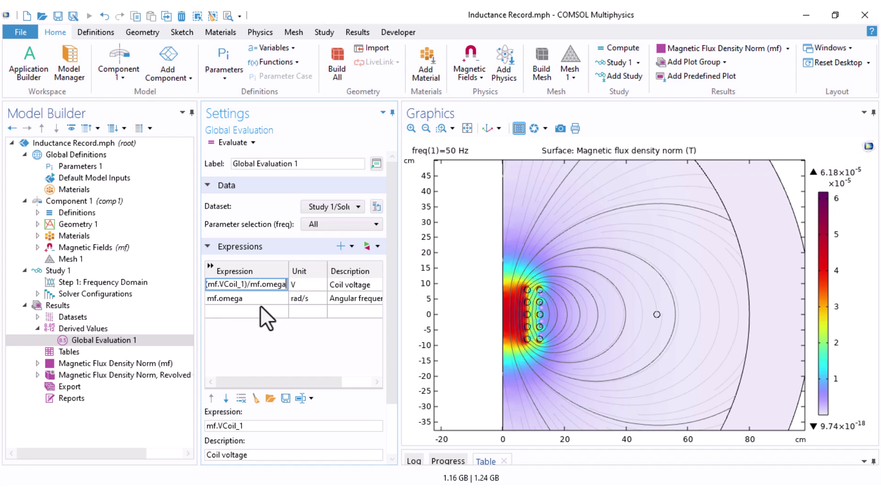
Delete the separate mf.omega row from the Global Evaluation's expressions.
left_click(252, 298)
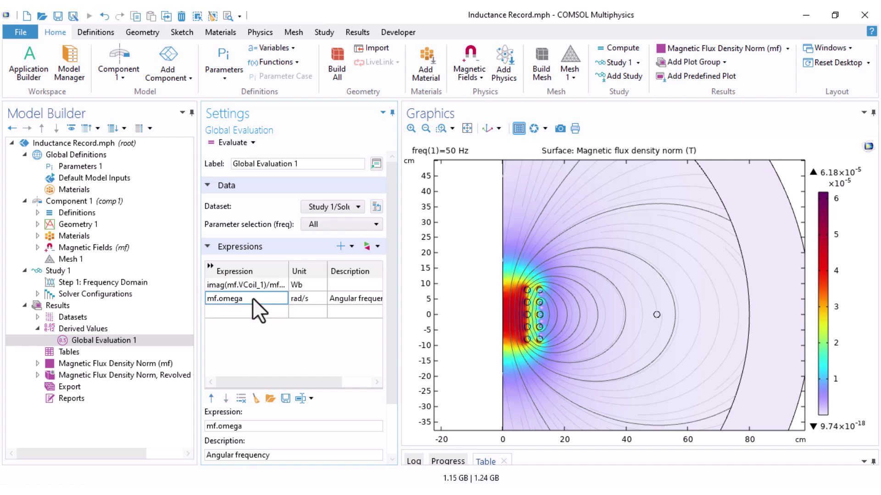
left_click(241, 398)
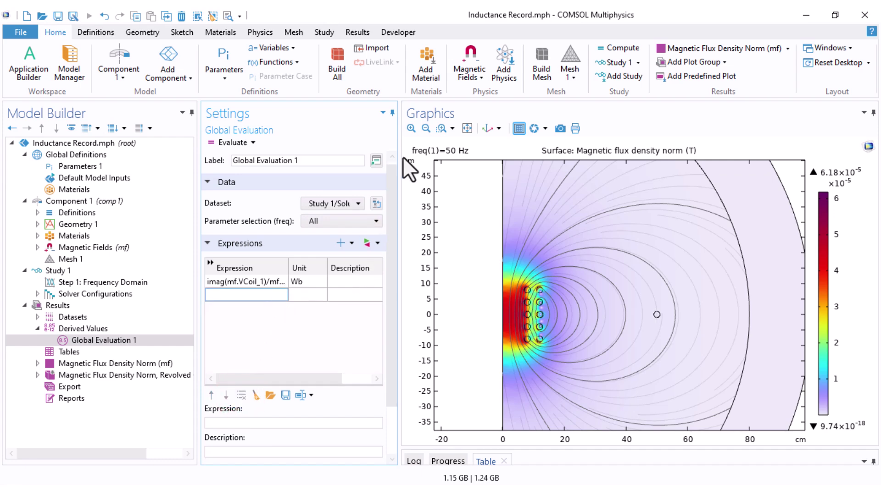
Divide the expression by the 1 A source current so that it reads imag(mf.VCoil_1)/mf.omega/1[A].
left_click_drag(399, 173, 514, 198)
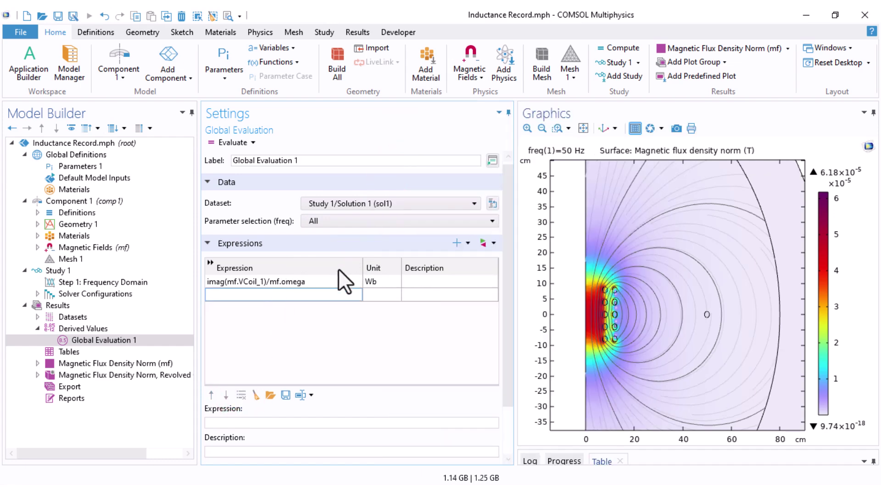
left_click(331, 282)
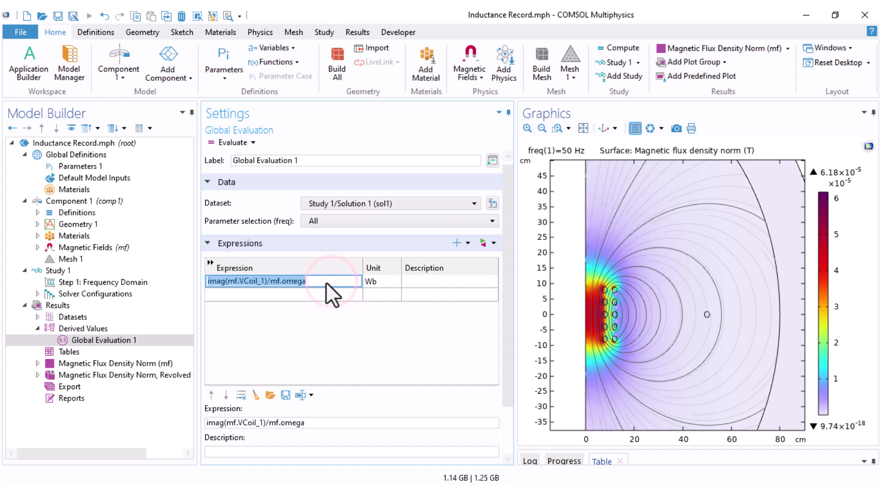
left_click(325, 282)
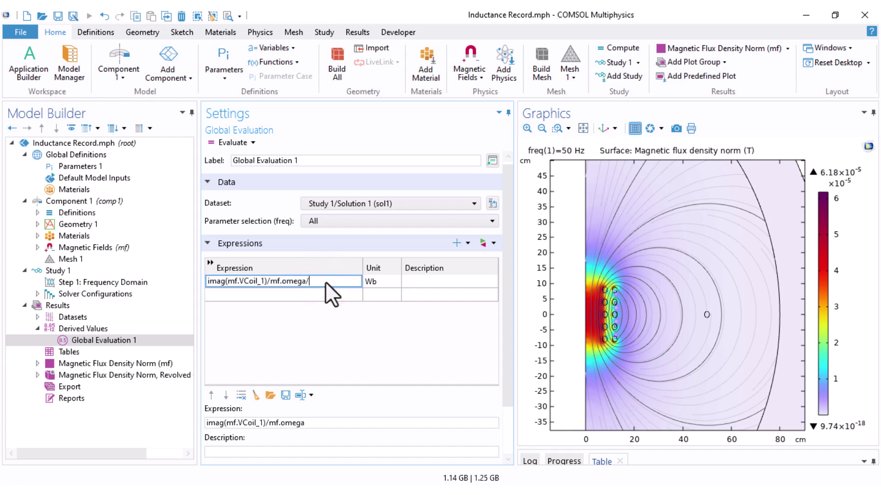
type("/1[A]")
key("Return")
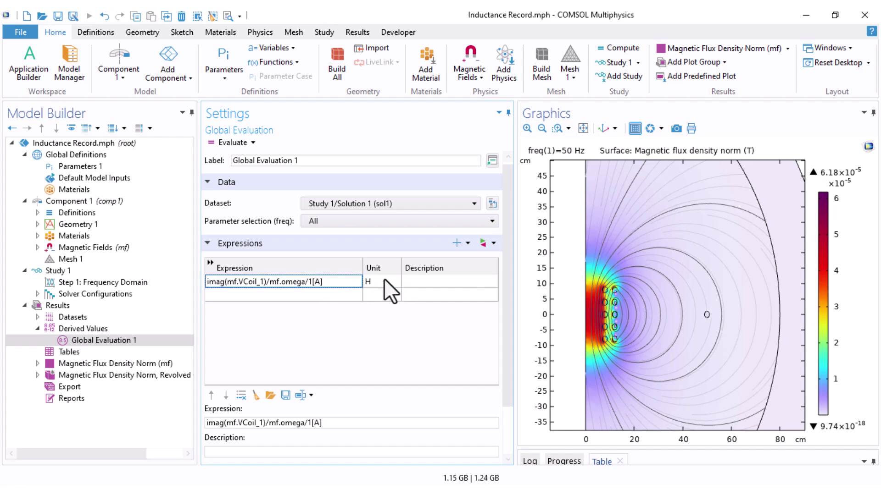
Set the expression's unit to uH and its description to Mutual Inductance.
left_click(367, 282)
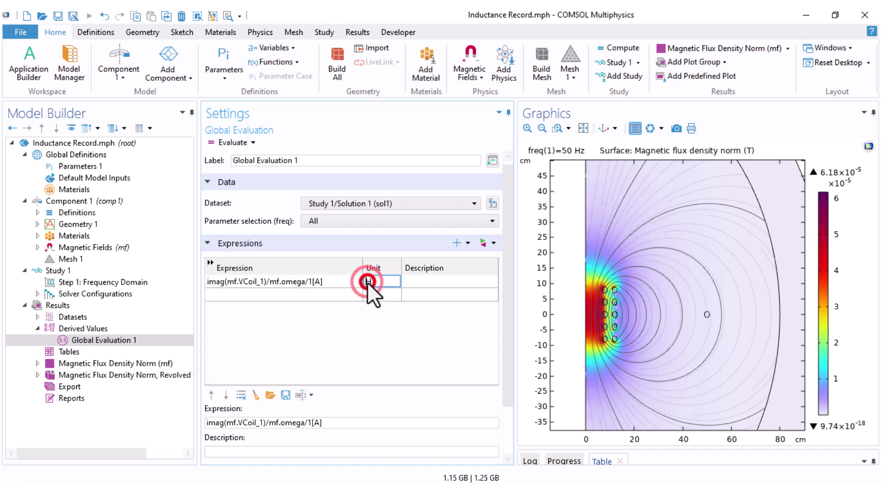
type("u")
left_click(411, 278)
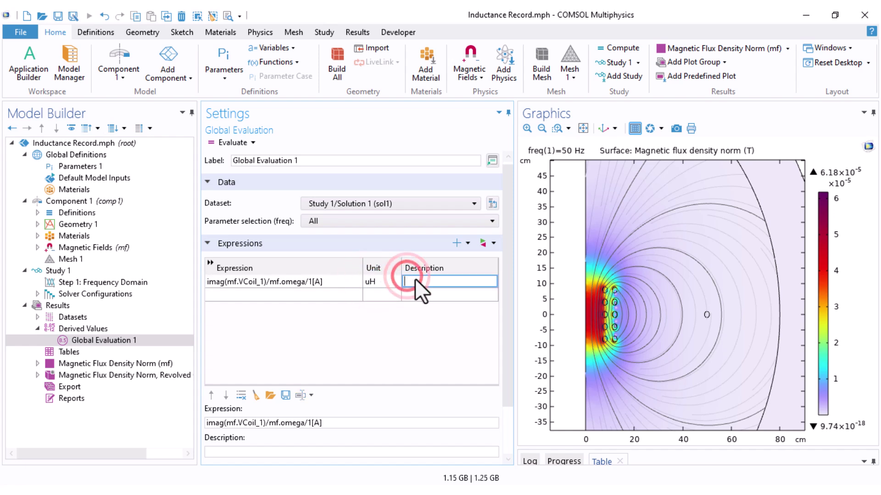
type("Mutual Inductance")
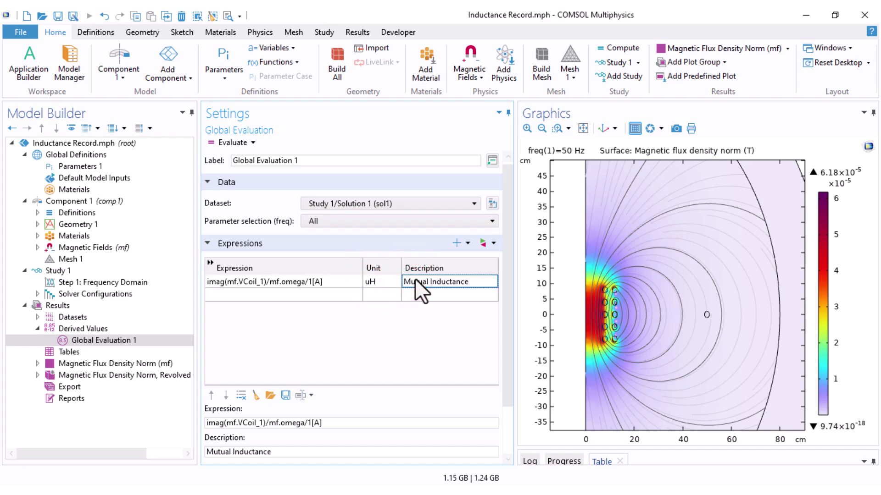
Evaluate the mutual inductance expression into a results table and enlarge the table area.
left_click_drag(412, 240, 411, 239)
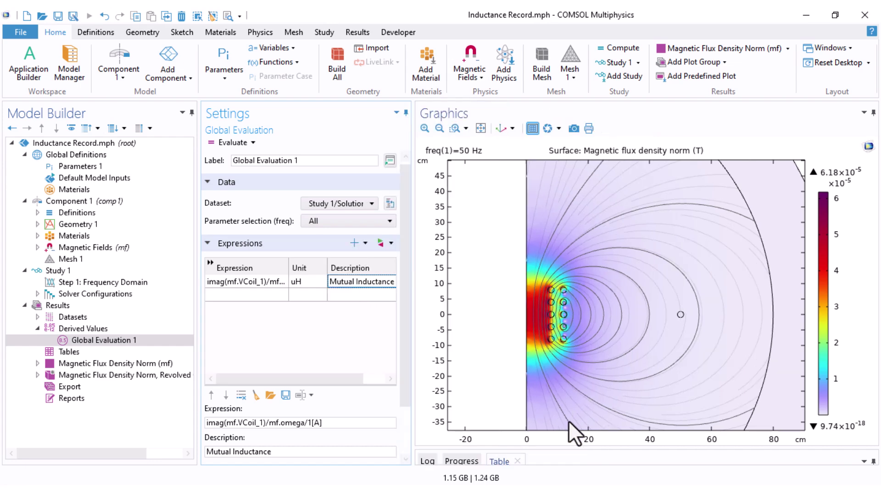
left_click(219, 144)
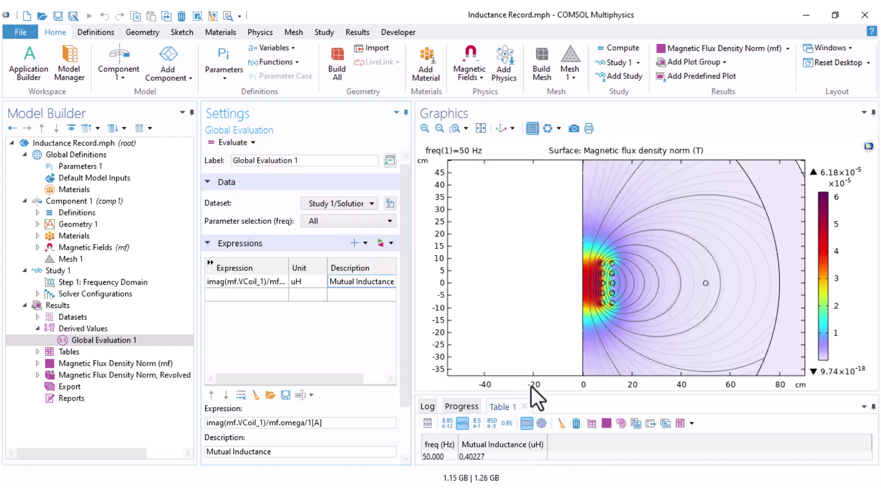
left_click_drag(540, 392, 544, 359)
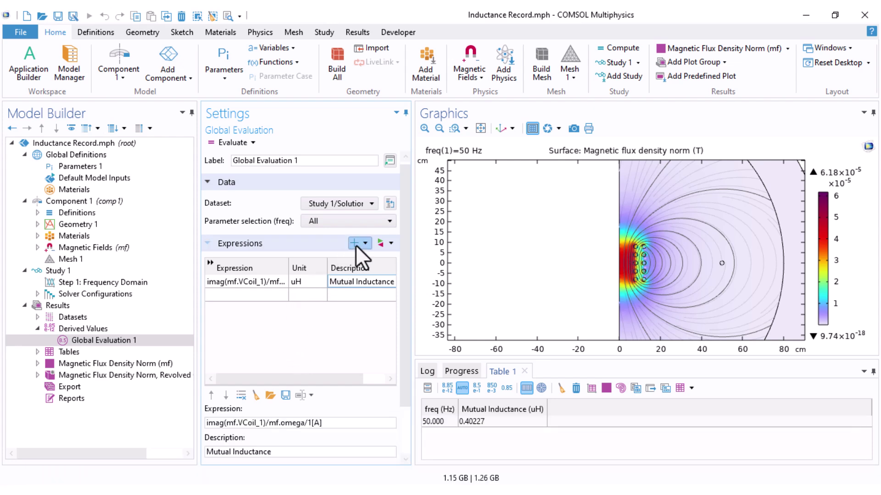
Evaluate Coil 2's inductance, mf.LCoil_2, in uH alongside the mutual inductance.
left_click(356, 244)
left_click(383, 344)
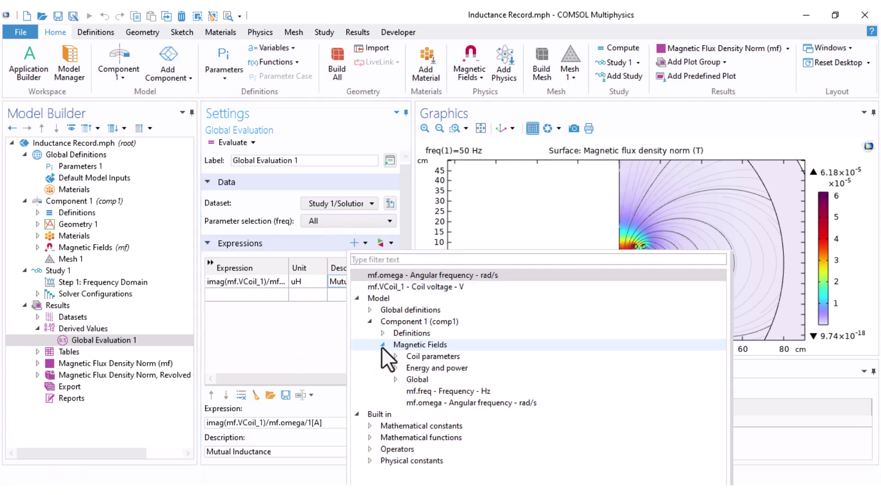
left_click(389, 356)
scroll(472, 341, "down", 3)
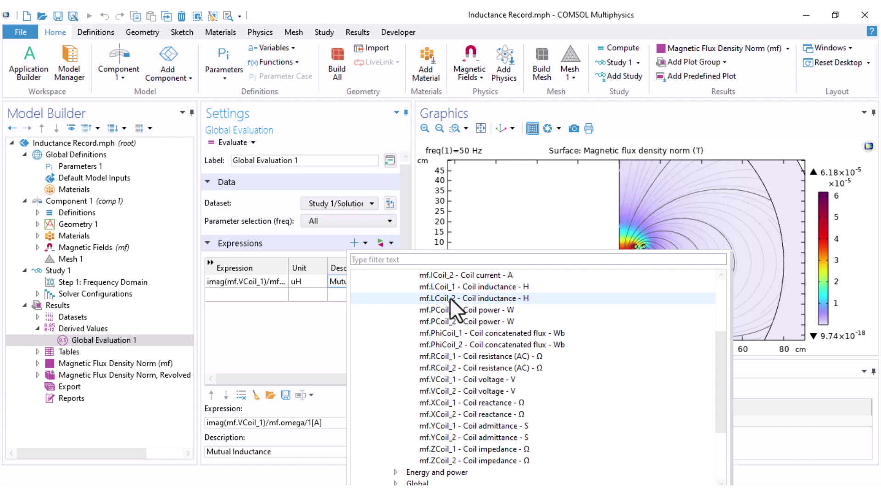
double_click(449, 298)
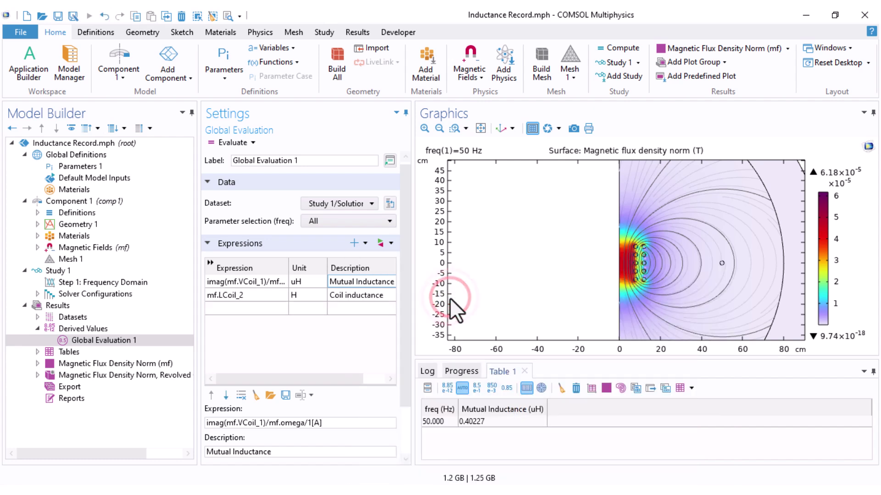
left_click(294, 296)
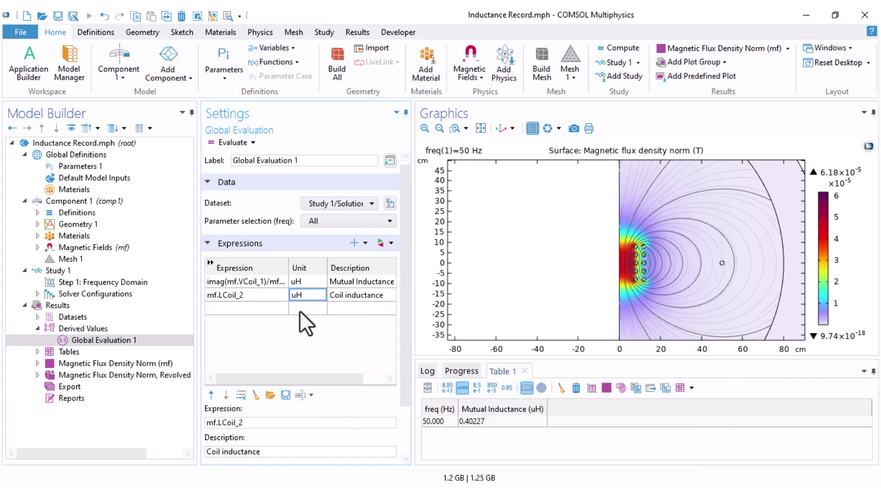
left_click(216, 143)
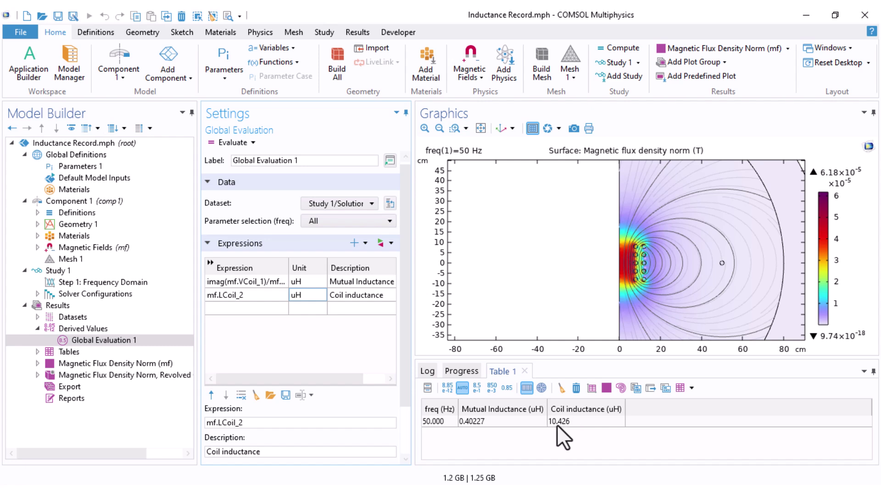
Swap the coil excitation by setting the coil current of Coil 1 to 1[A] and of Coil 2 to 0[A].
left_click(191, 342)
left_click(37, 247)
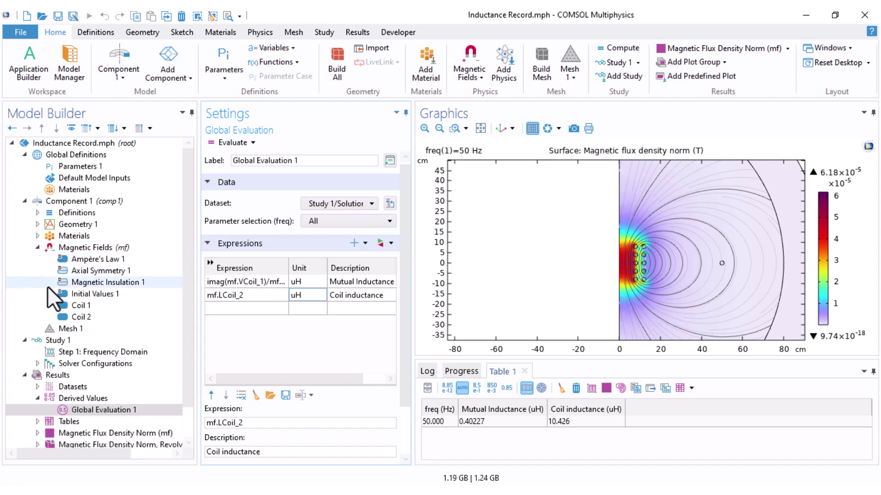
left_click(75, 306)
left_click(241, 381)
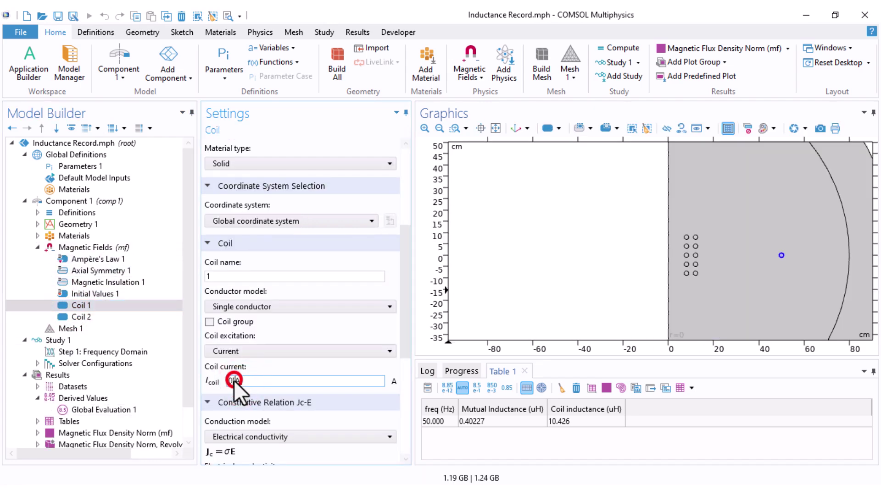
double_click(231, 381)
left_click(81, 317)
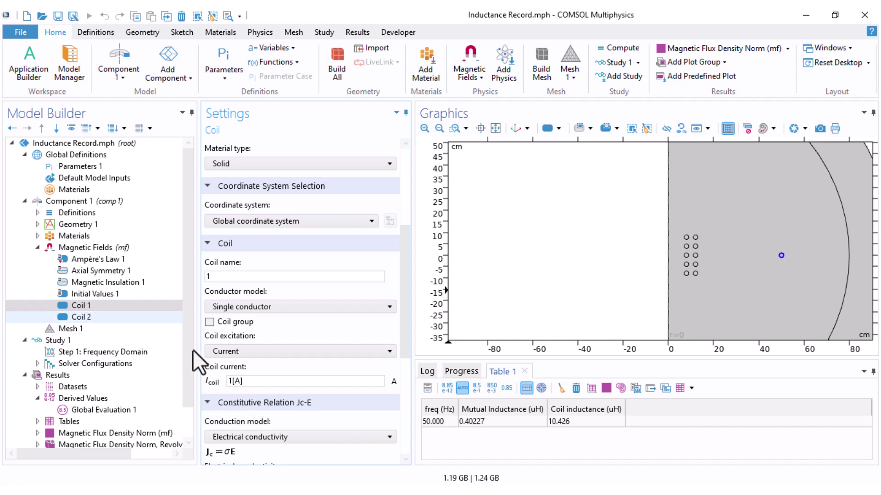
double_click(231, 381)
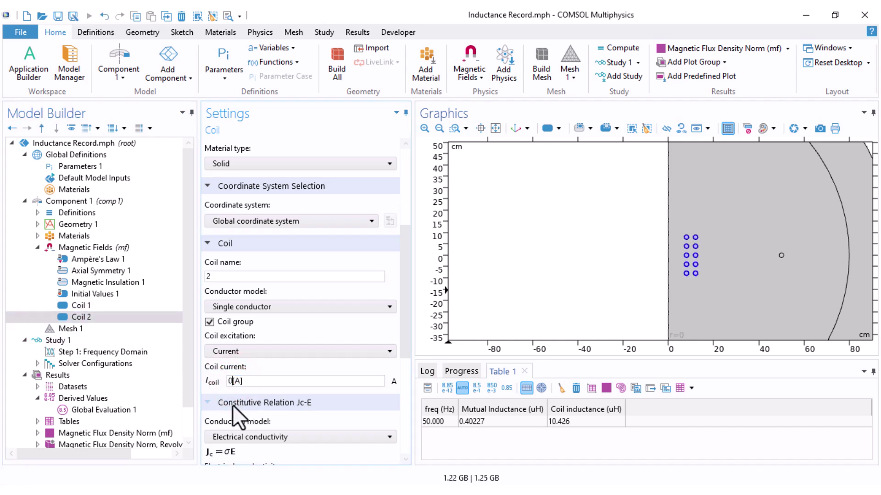
Recompute Study 1 and change the mutual inductance expression in Global Evaluation 1 to imag(mf.VCoil_2)/mf.omega/1[A].
left_click(58, 339)
left_click(225, 143)
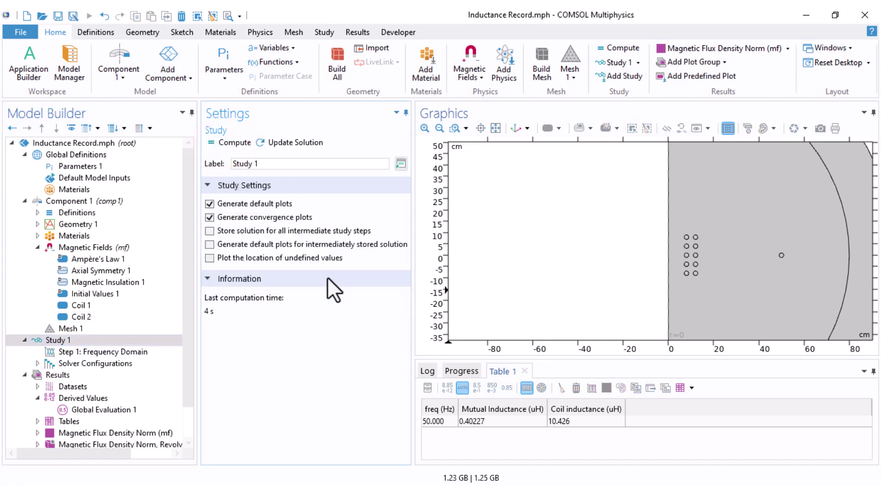
left_click(104, 375)
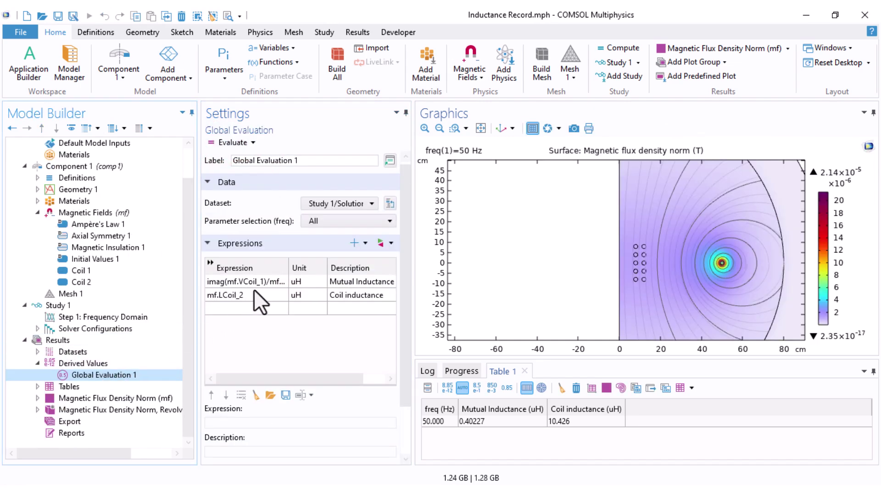
left_click(264, 281)
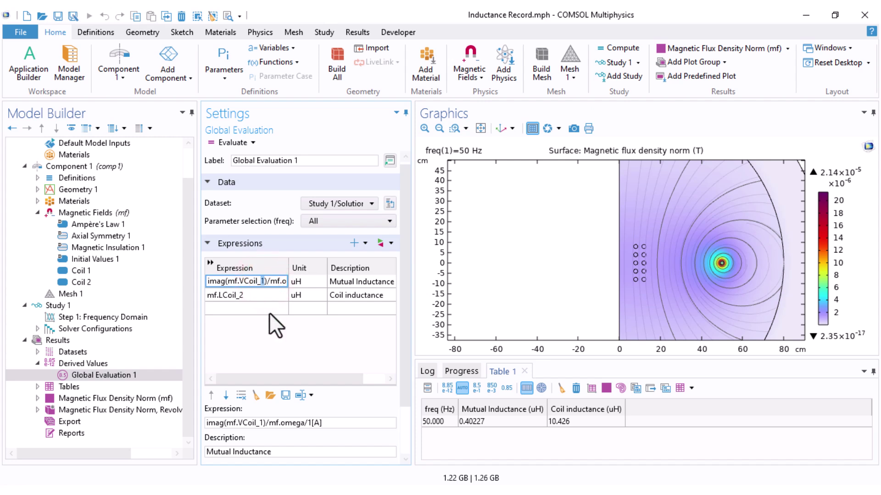
type("2")
Change the coil inductance expression to mf.LCoil_1 and evaluate both expressions into the results table.
left_click(251, 295)
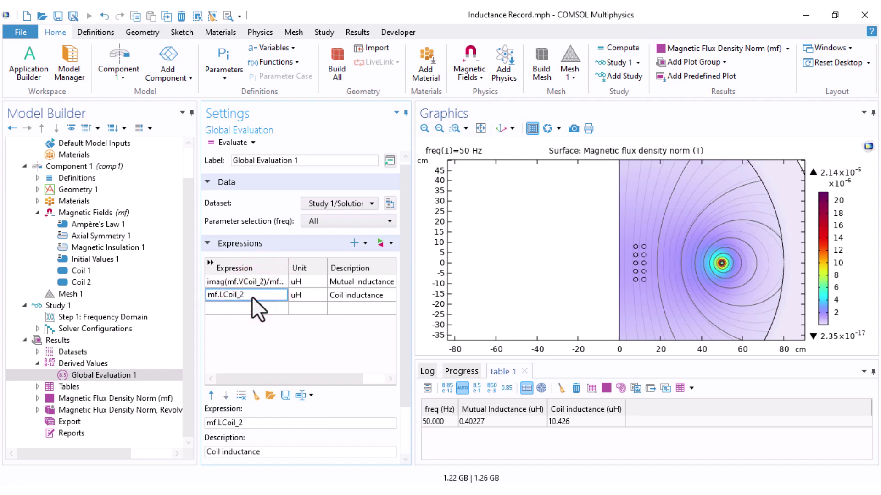
key("BackSpace")
type("1")
left_click(224, 143)
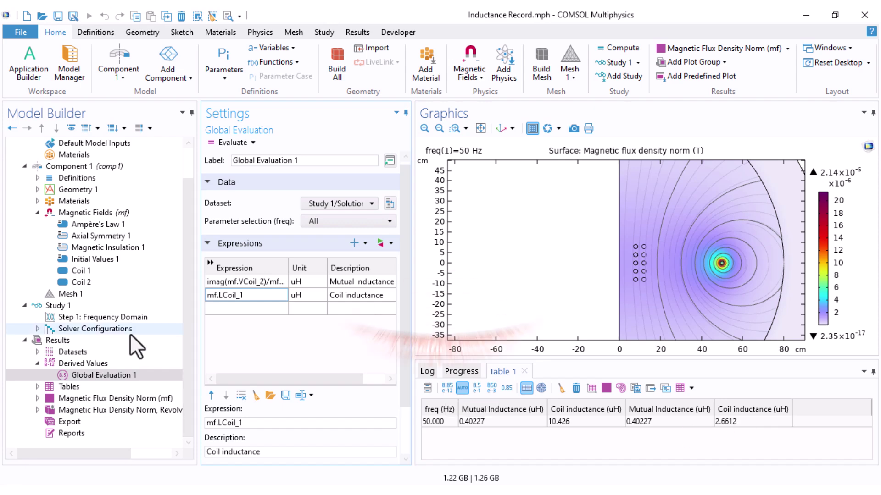
Display the revolved-geometry magnetic flux density norm plot and enlarge the graphics area to examine the coils.
left_click(36, 363)
left_click(62, 409)
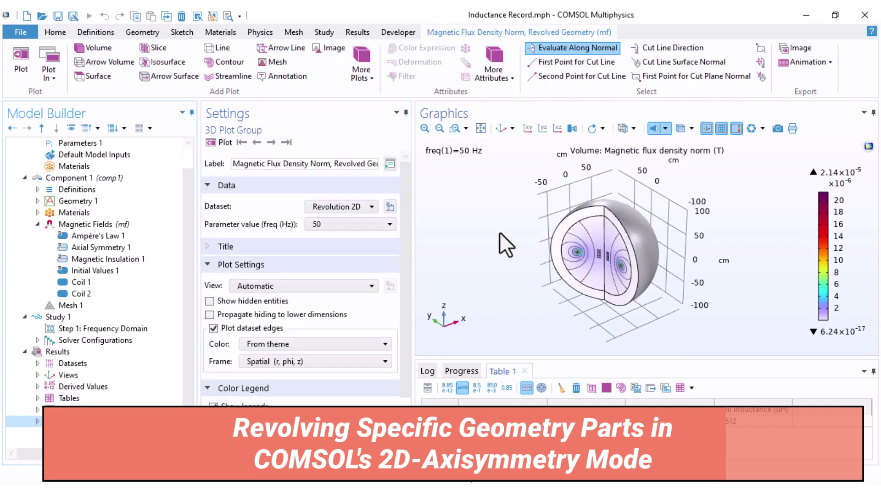
left_click_drag(573, 358, 570, 414)
scroll(617, 280, "up", 5)
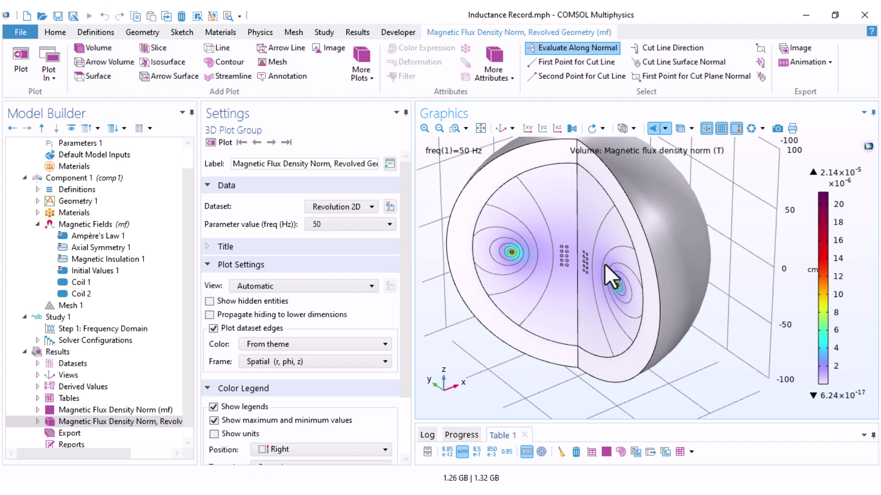
Add a Selection to the Study 1/Solution 1 dataset.
left_click(38, 363)
scroll(183, 291, "down", 1)
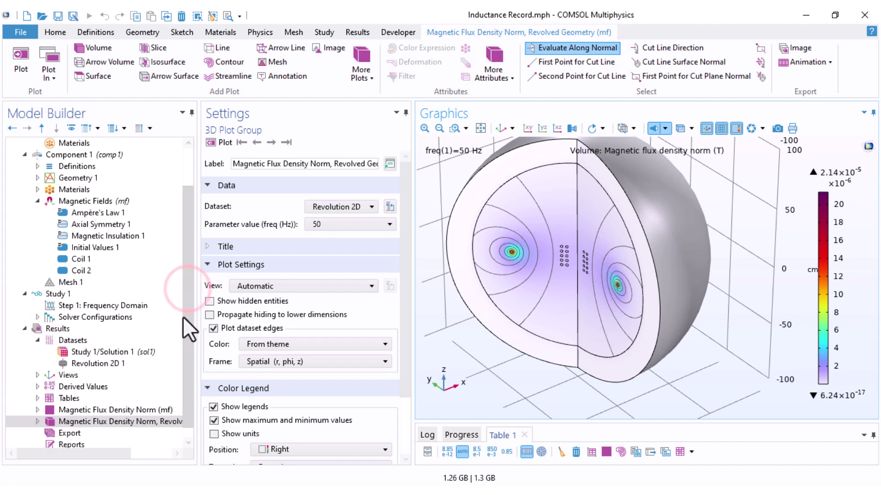
left_click(79, 351)
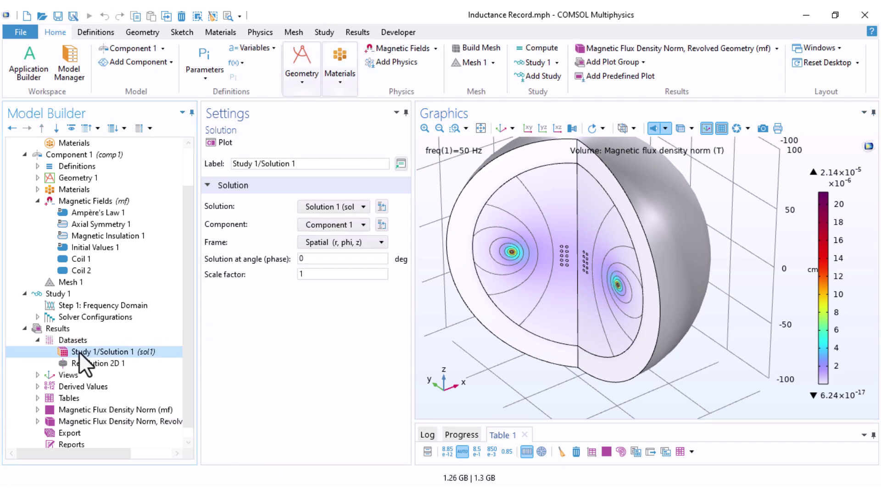
right_click(79, 352)
left_click(118, 121)
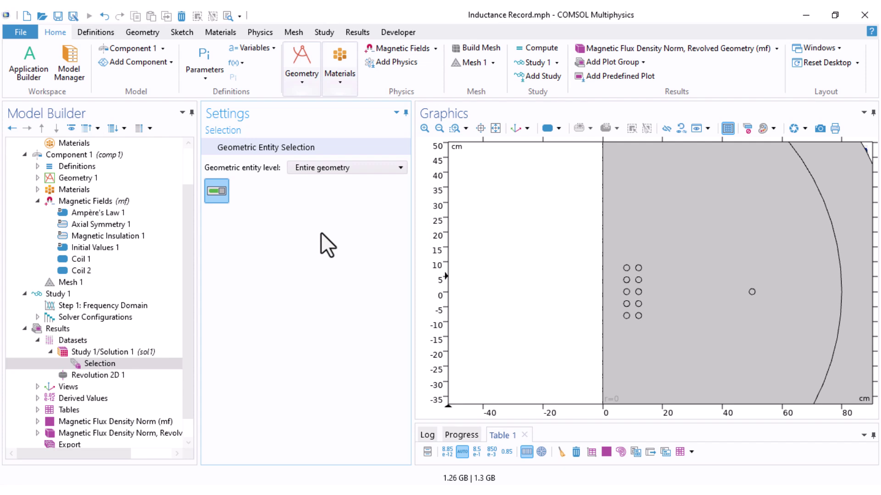
Set the selection's geometric entity level to Domain and select all ten inner coil circles and the single outer coil circle.
left_click(356, 169)
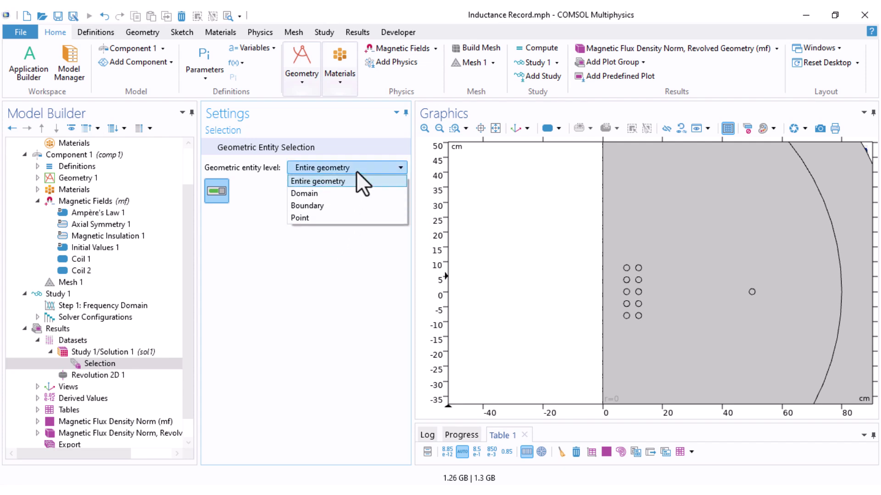
left_click(367, 192)
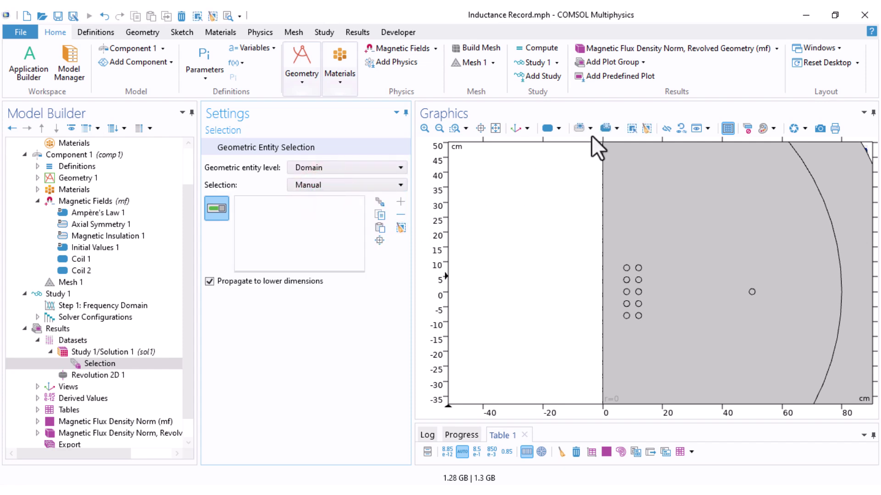
left_click_drag(617, 245, 790, 354)
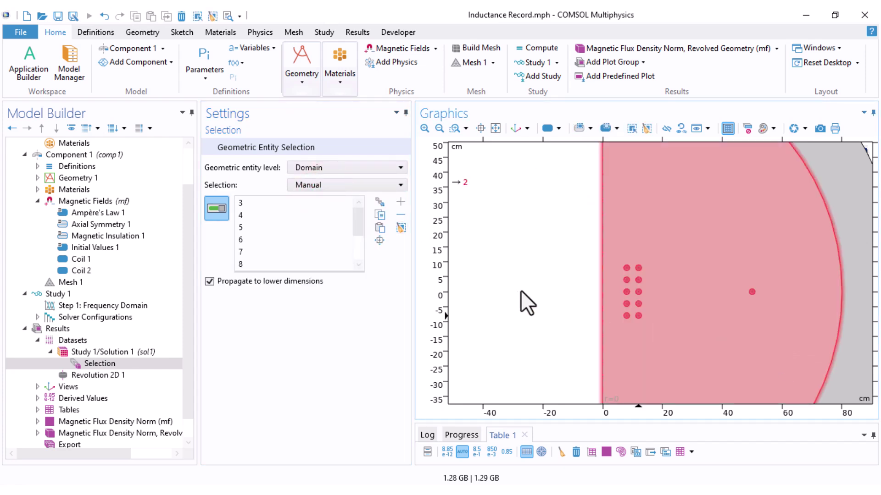
Plot the Revolution 2D 1 dataset to examine the revolved coils.
left_click(98, 375)
left_click(221, 143)
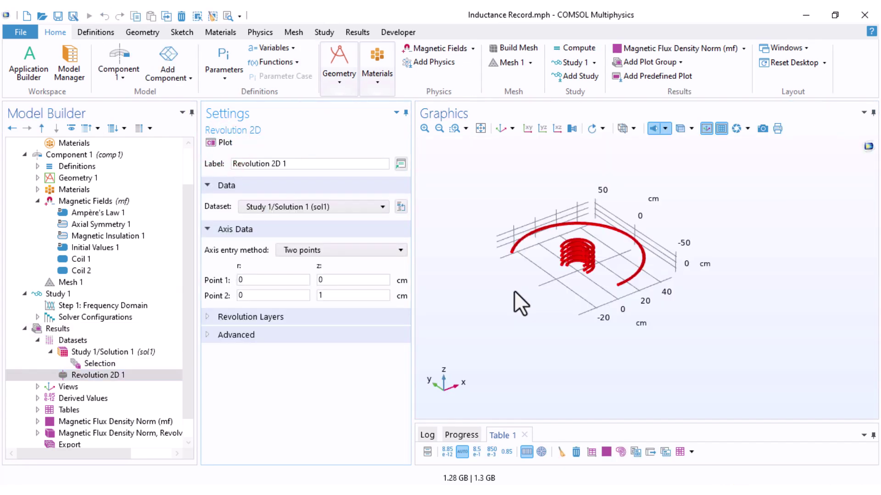
scroll(567, 193, "up", 4)
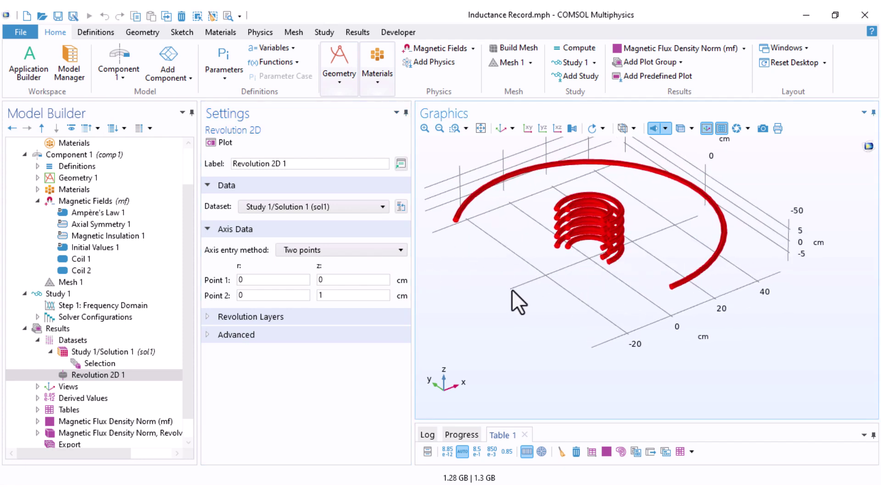
Set Revolution 2D 1's start angle to 0 deg and revolution angle to 360 deg, and replot the dataset.
left_click(241, 320)
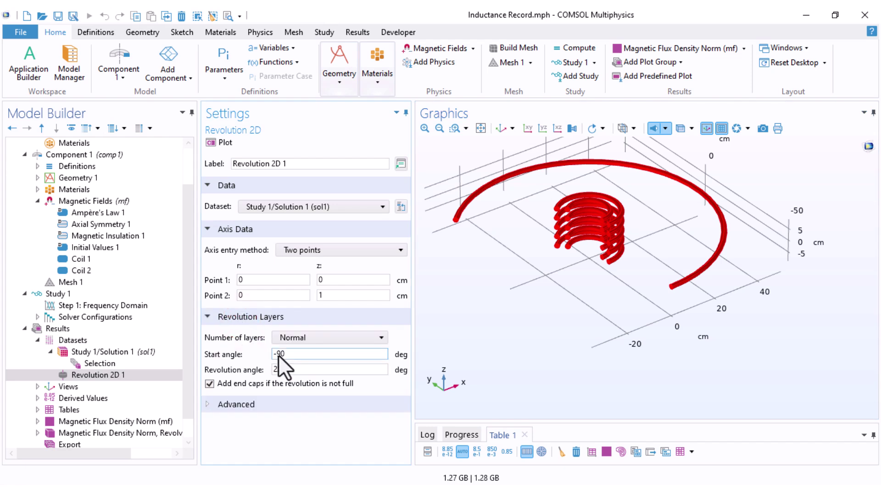
double_click(296, 359)
type("0")
key("Tab")
type("360")
left_click(218, 142)
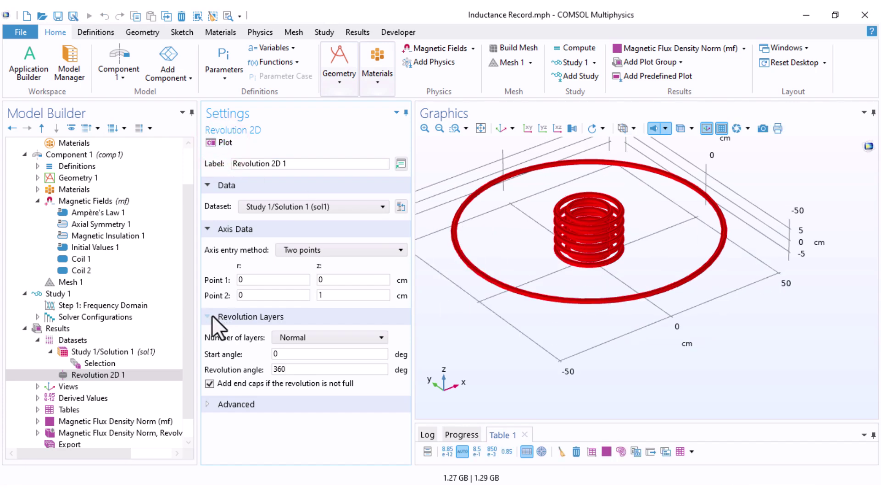
Display the revolved magnetic flux density norm plot to examine the field on the fully revolved coils.
left_click(64, 435)
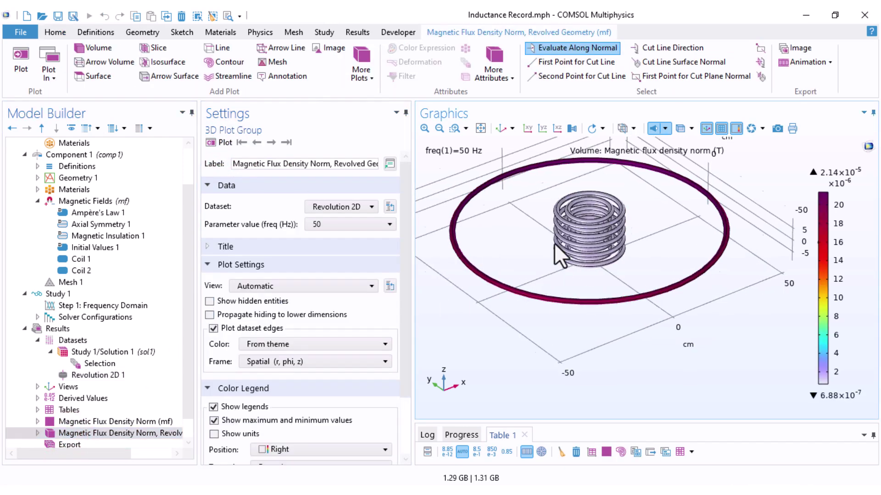
left_click_drag(554, 243, 691, 315)
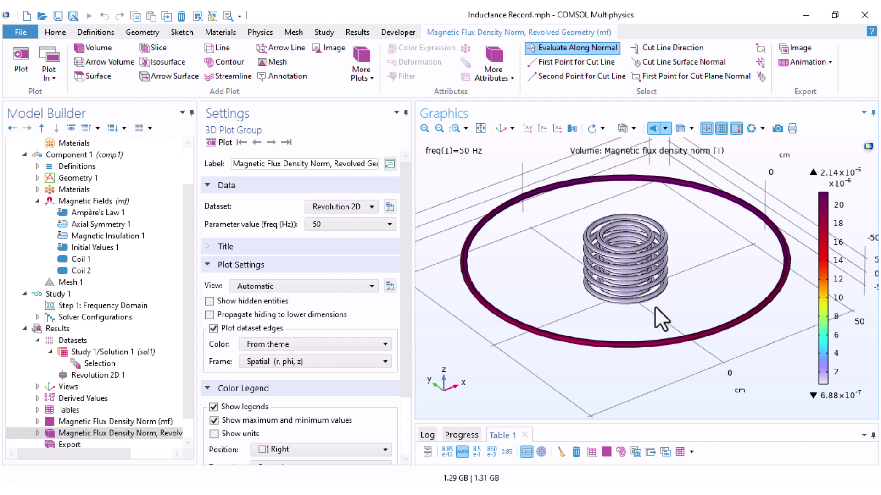